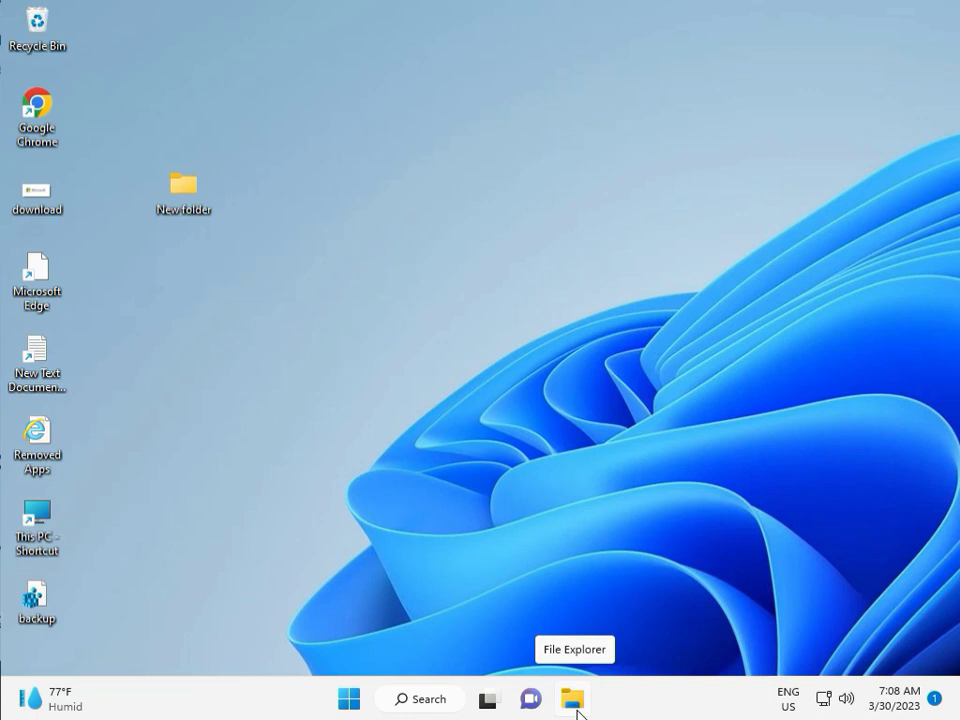
- Open the Other troubleshooters list in the System Troubleshoot section of Windows Settings
click(348, 696)
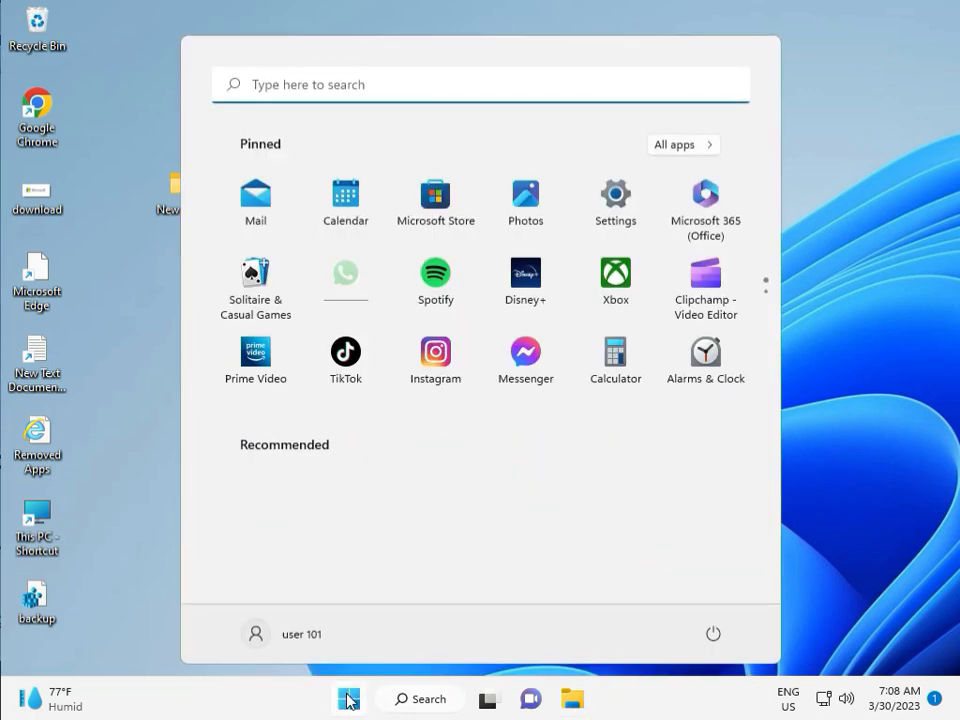
click(616, 196)
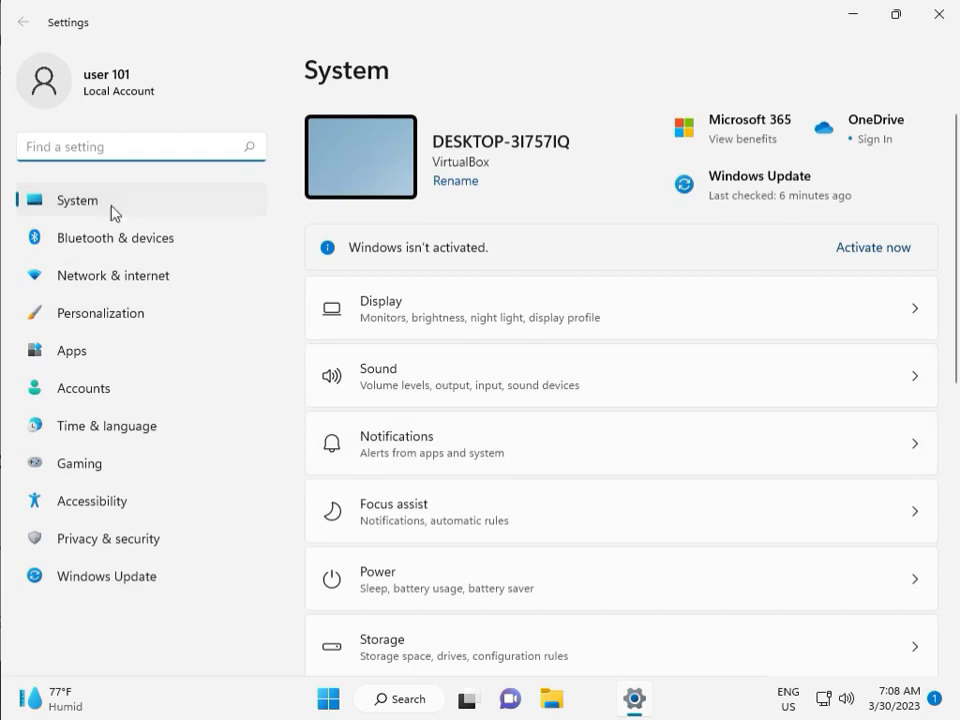
scroll(476, 508, down, 4)
scroll(480, 525, down, 1)
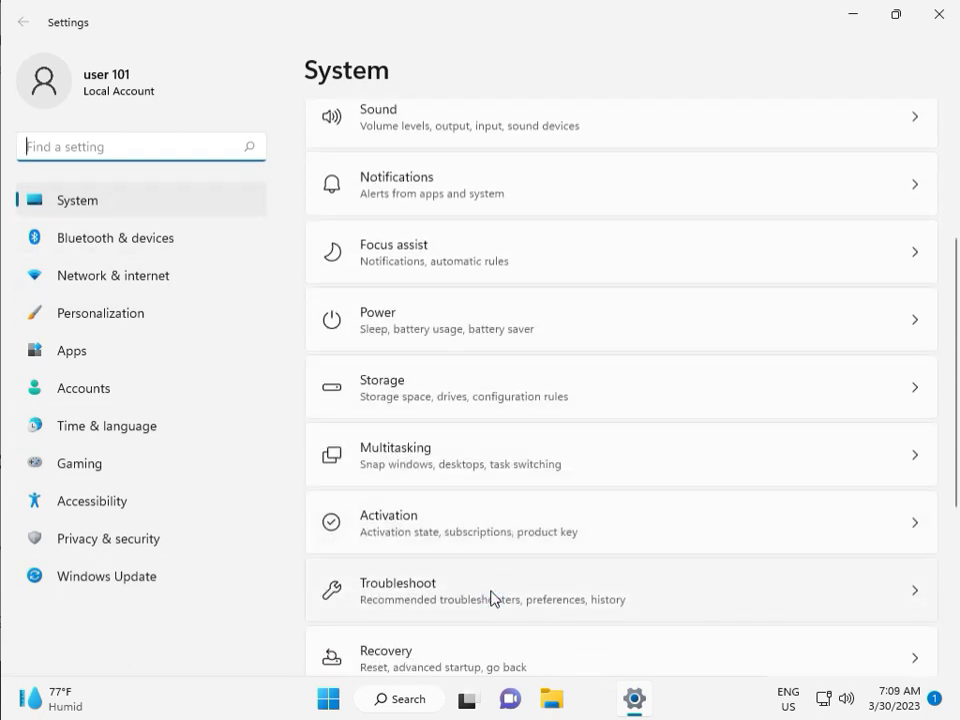
click(491, 598)
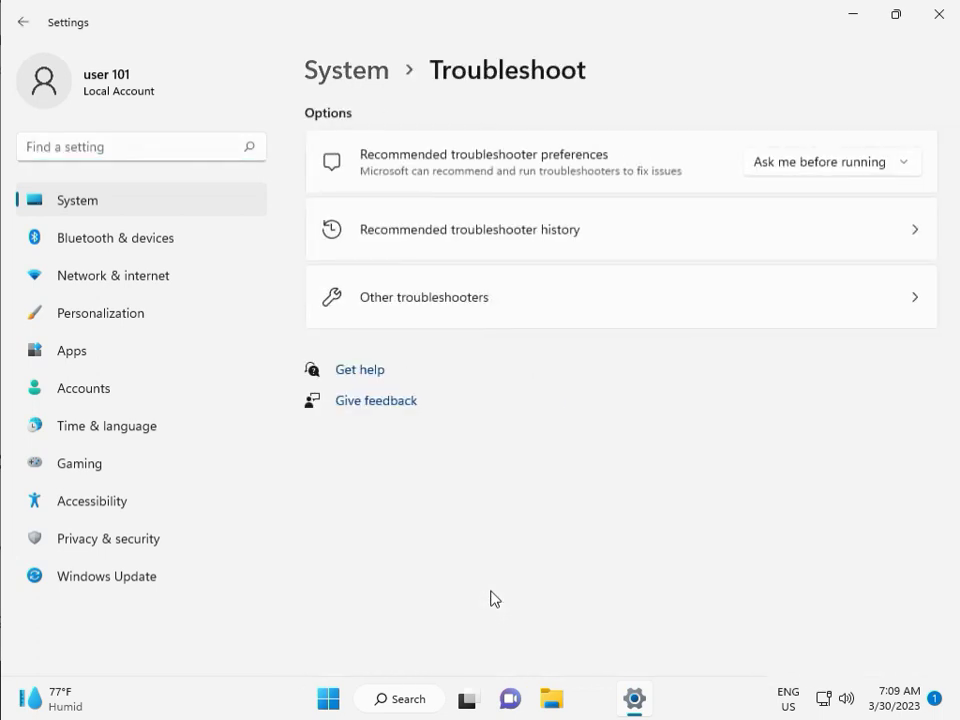
click(417, 310)
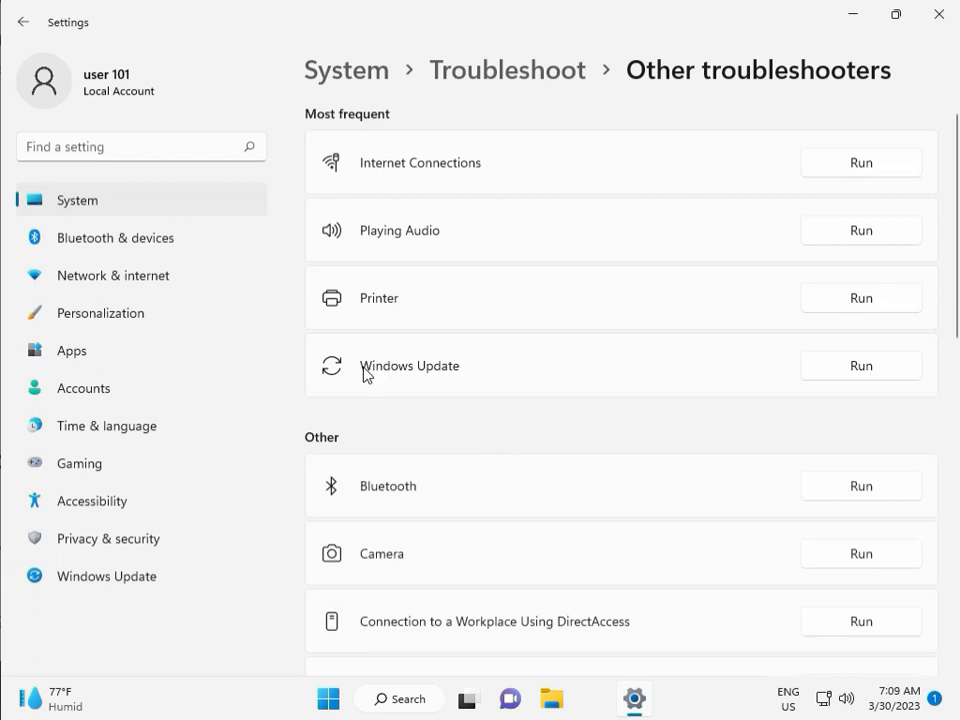
- Run the Windows Update troubleshooter, dismiss its report when it finishes, and close Settings
click(857, 368)
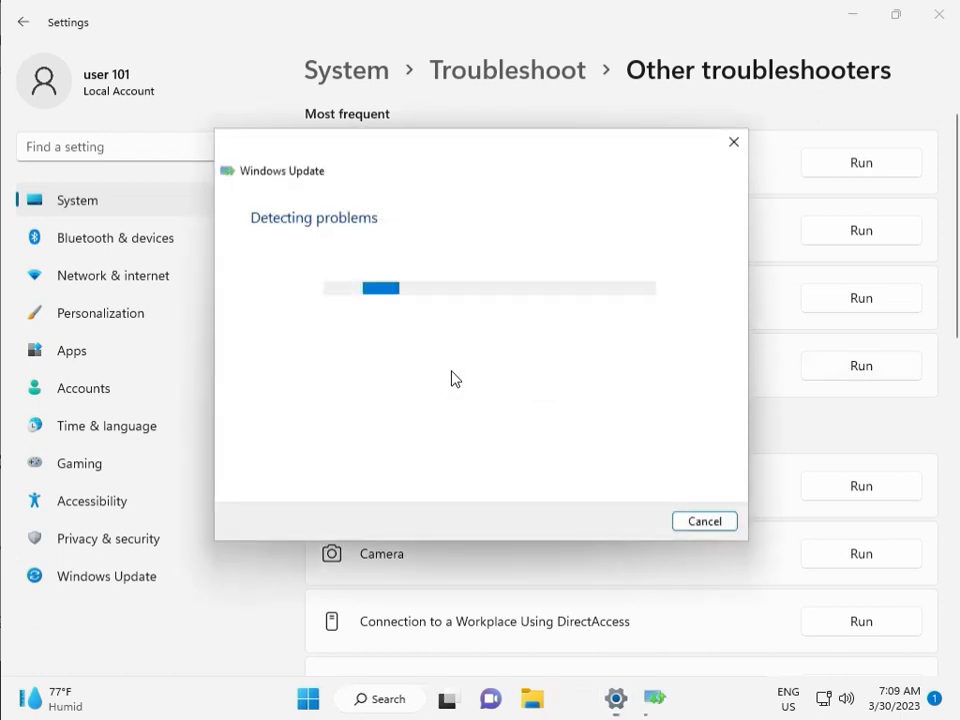
drag(452, 156, 324, 113)
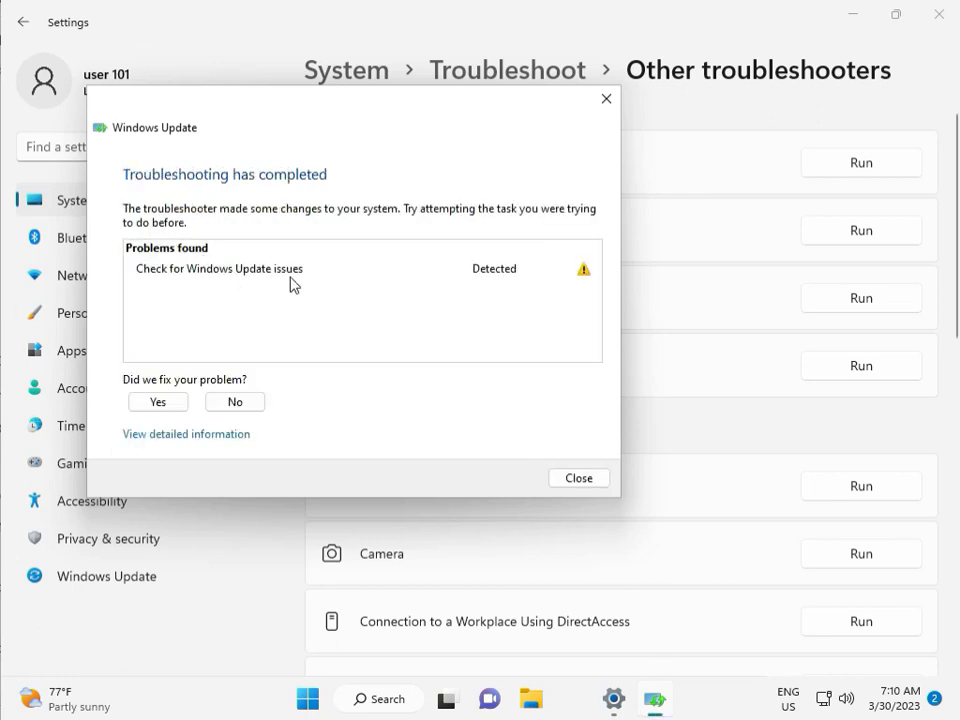
click(579, 479)
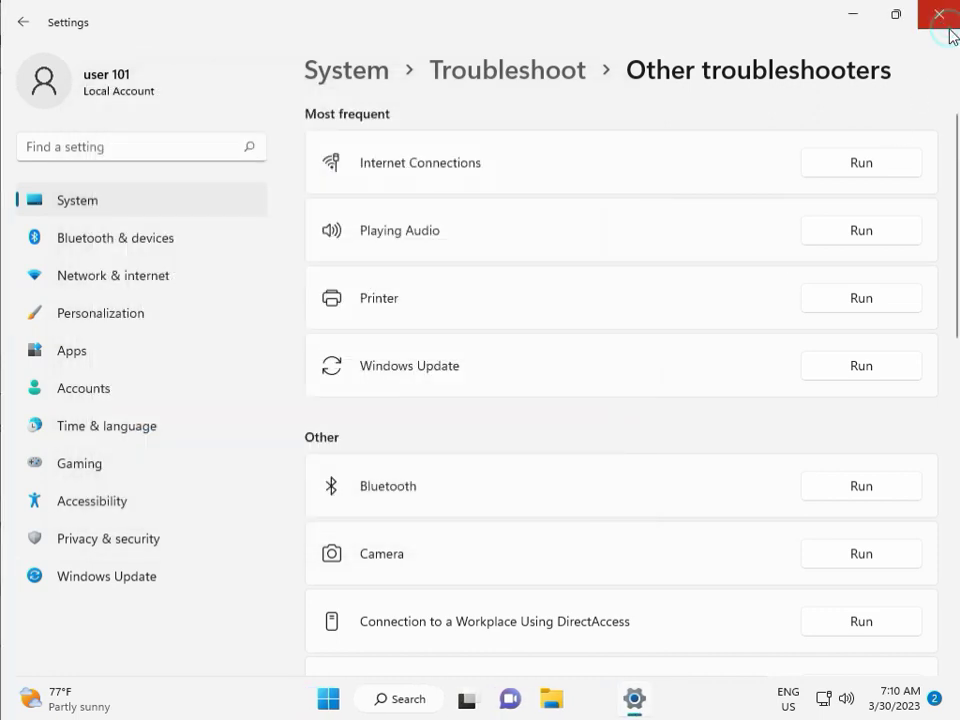
click(940, 15)
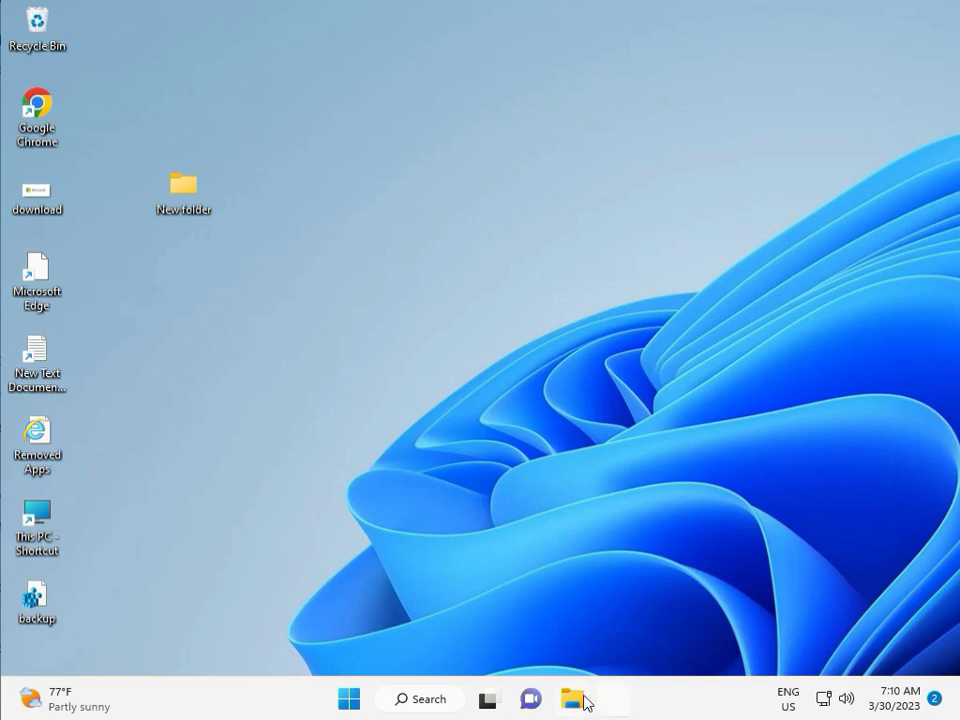
- Switch to File Explorer and open the Windows folder on Local Disk (C:)
click(571, 699)
click(100, 346)
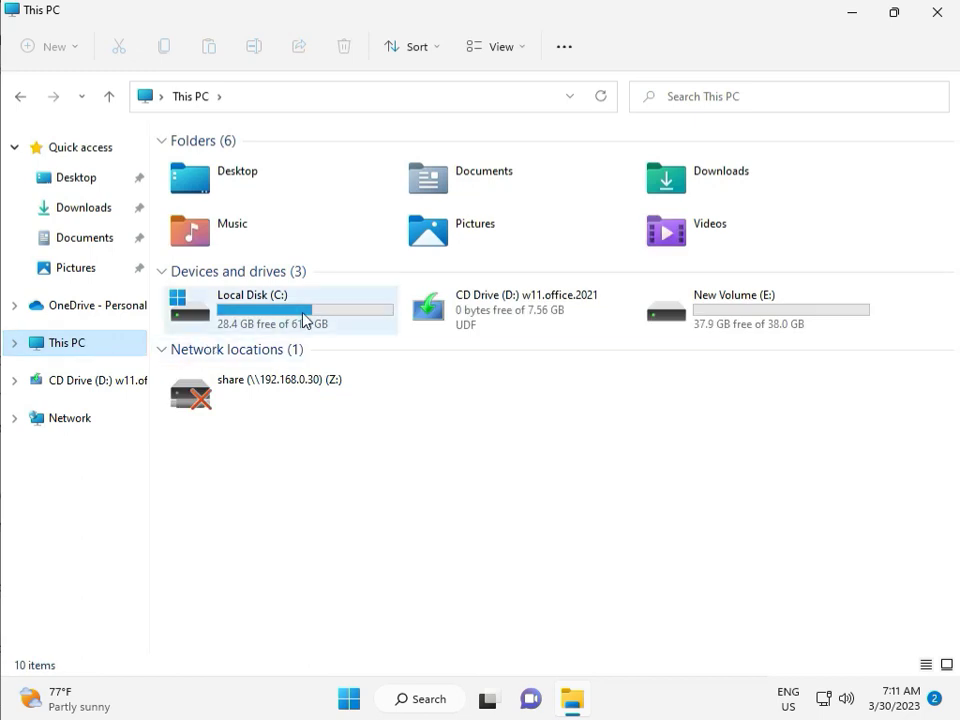
double_click(304, 316)
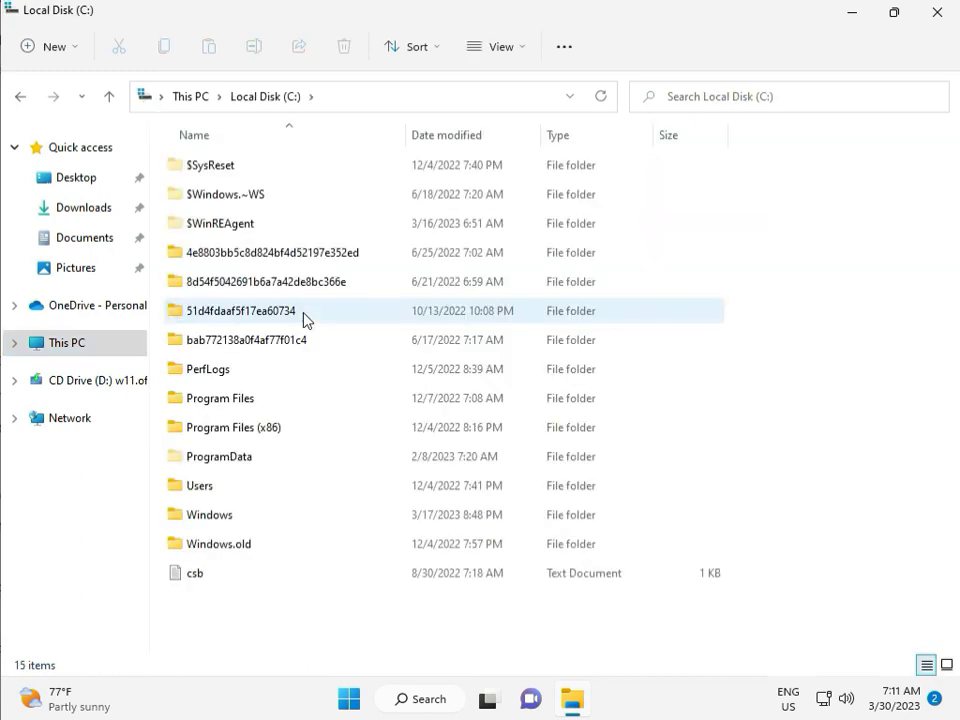
click(249, 518)
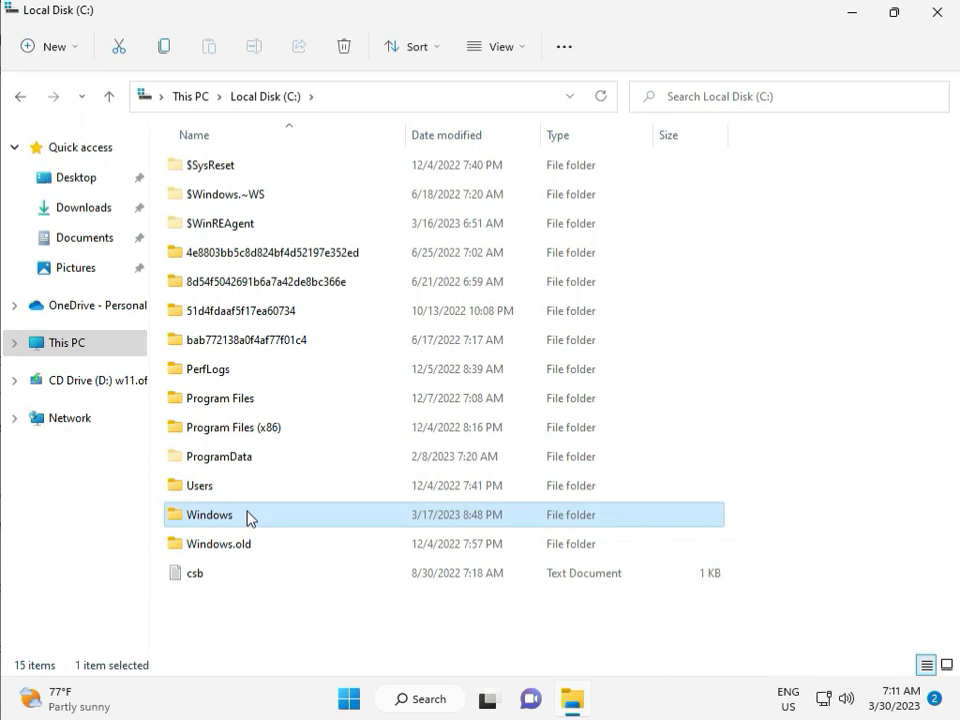
double_click(248, 516)
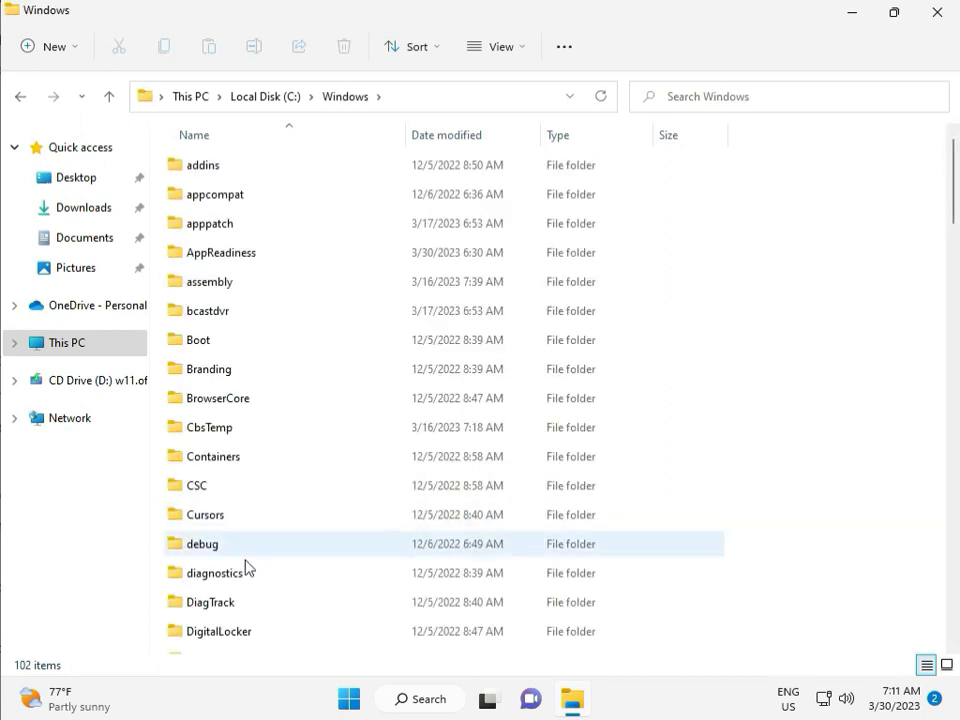
- Open the SoftwareDistribution folder inside the Windows folder
scroll(349, 572, down, 8)
scroll(349, 572, down, 3)
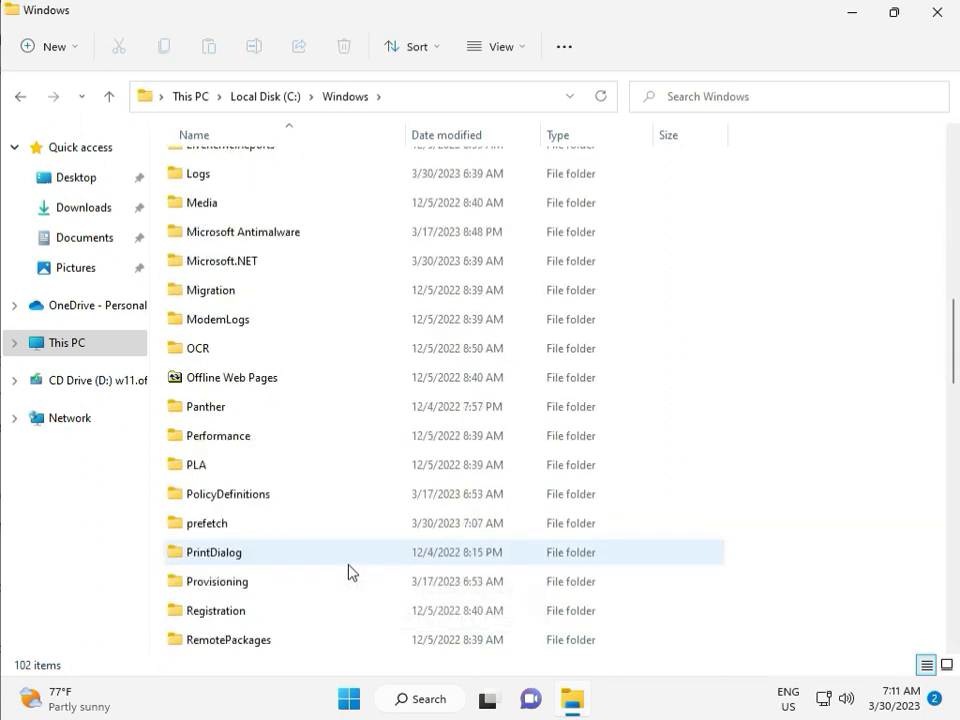
scroll(349, 572, down, 4)
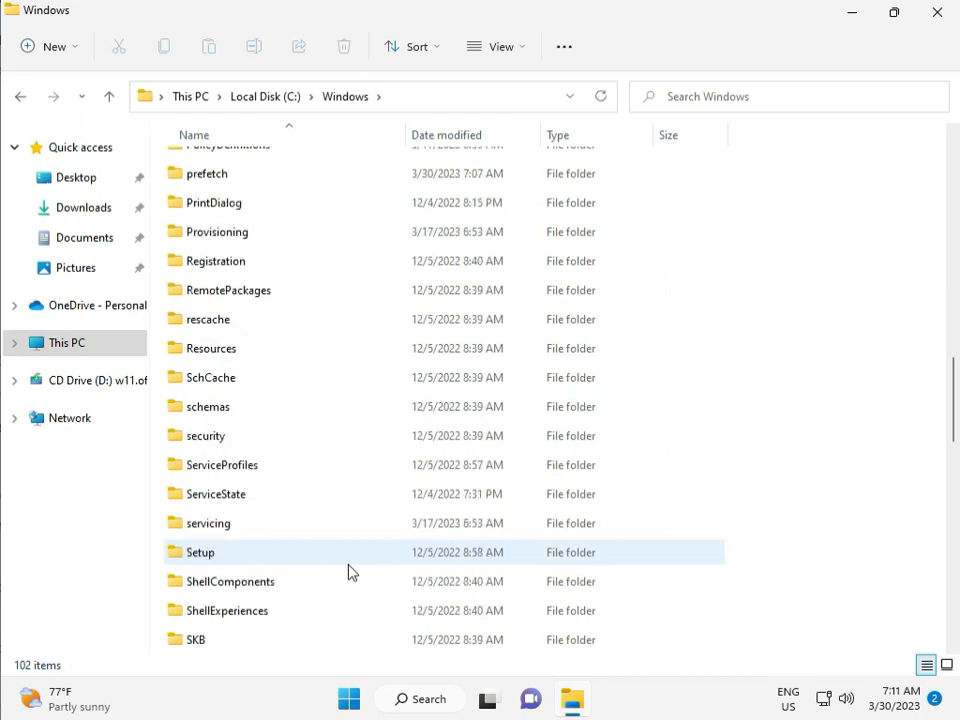
scroll(343, 567, down, 2)
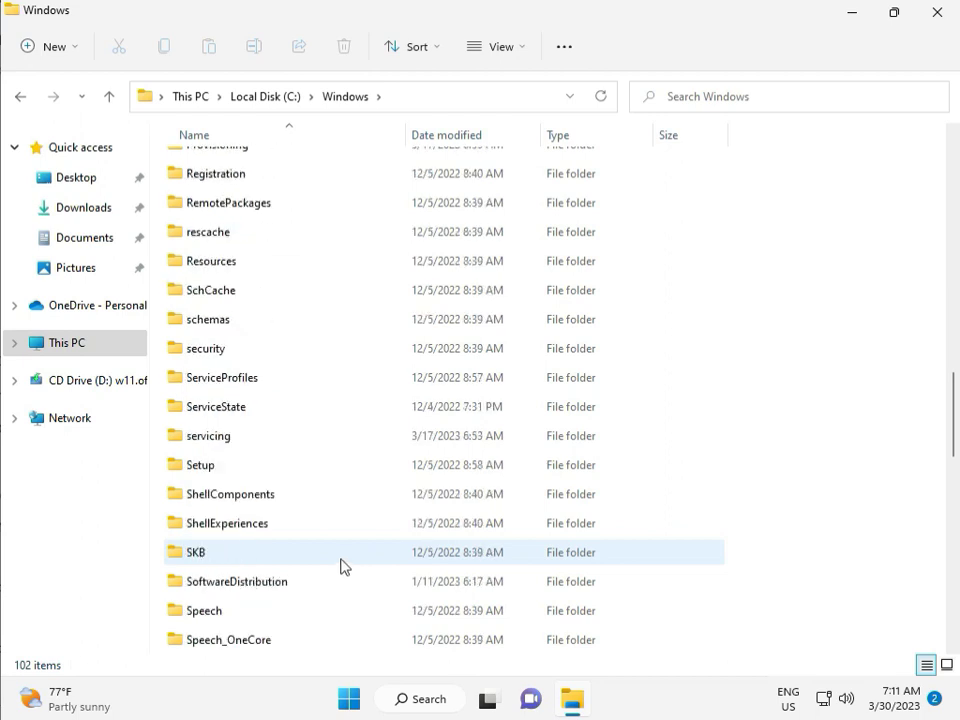
click(262, 497)
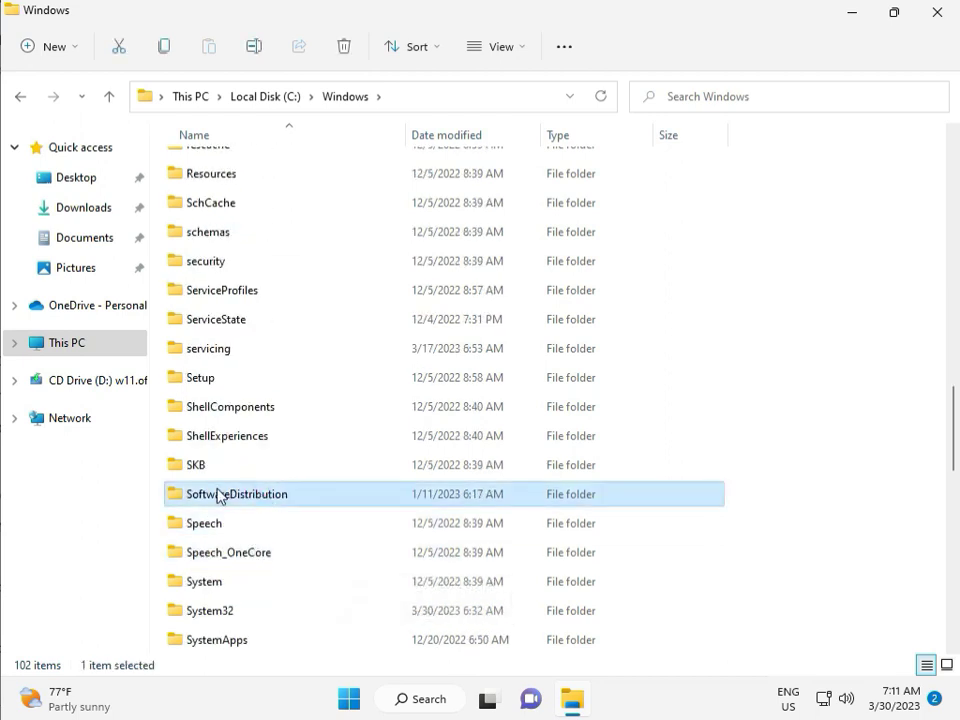
double_click(248, 496)
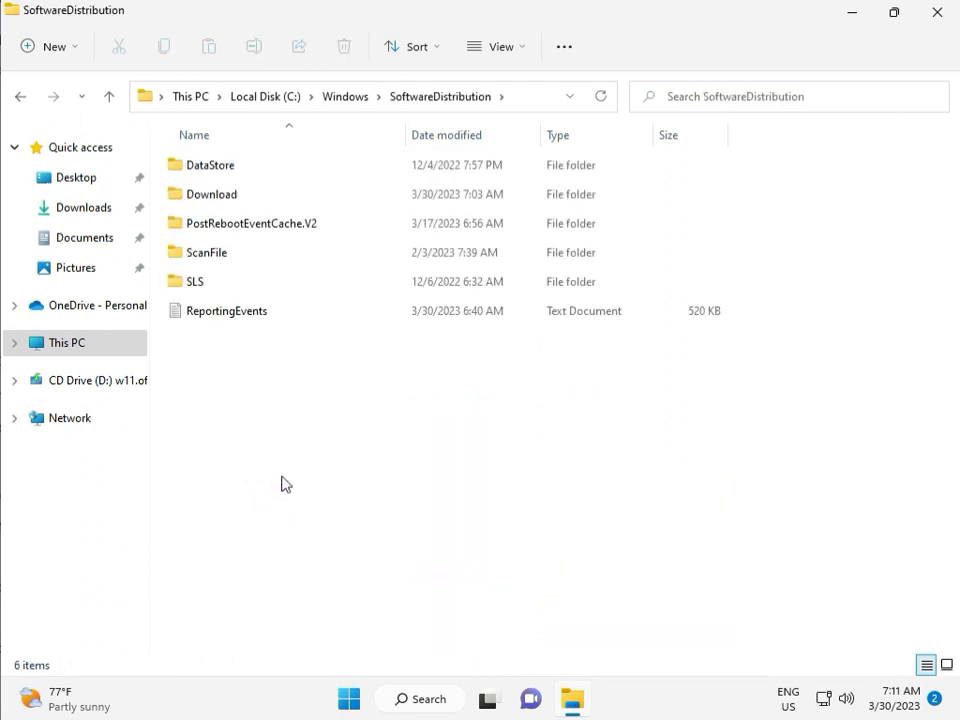
mouse_move(498, 716)
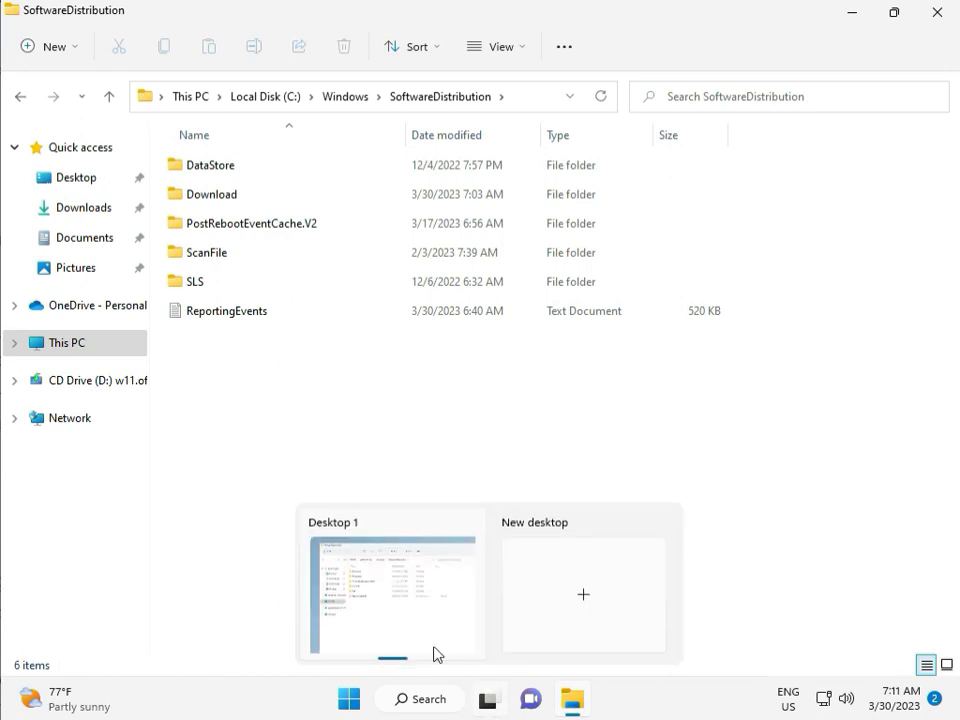
click(291, 416)
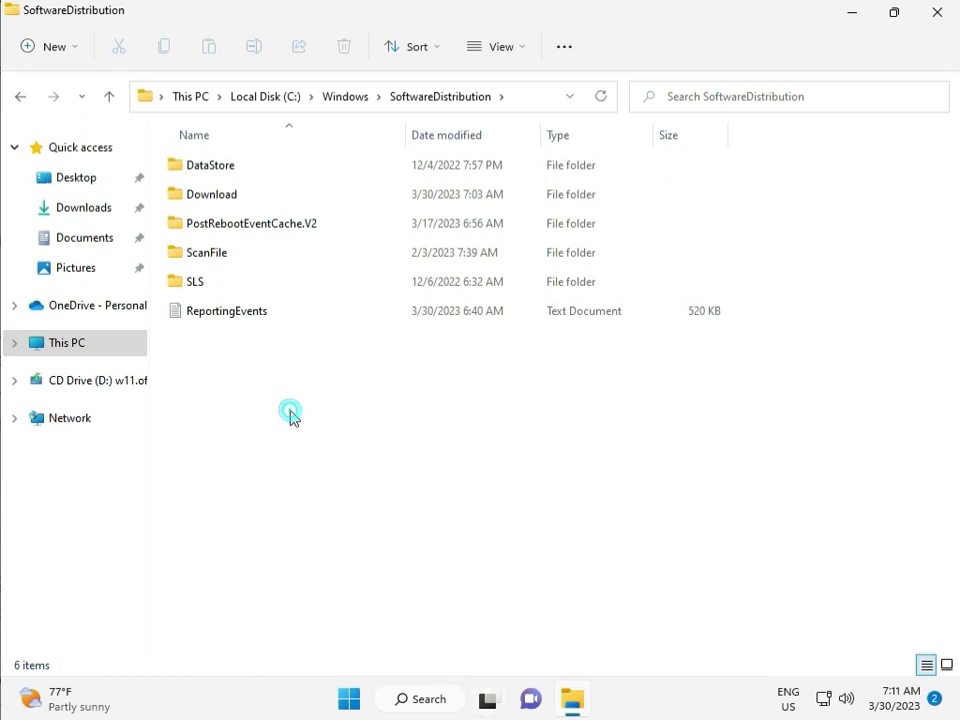
- Delete all contents of the SoftwareDistribution Download folder with administrator permission for all items, and close File Explorer
double_click(244, 196)
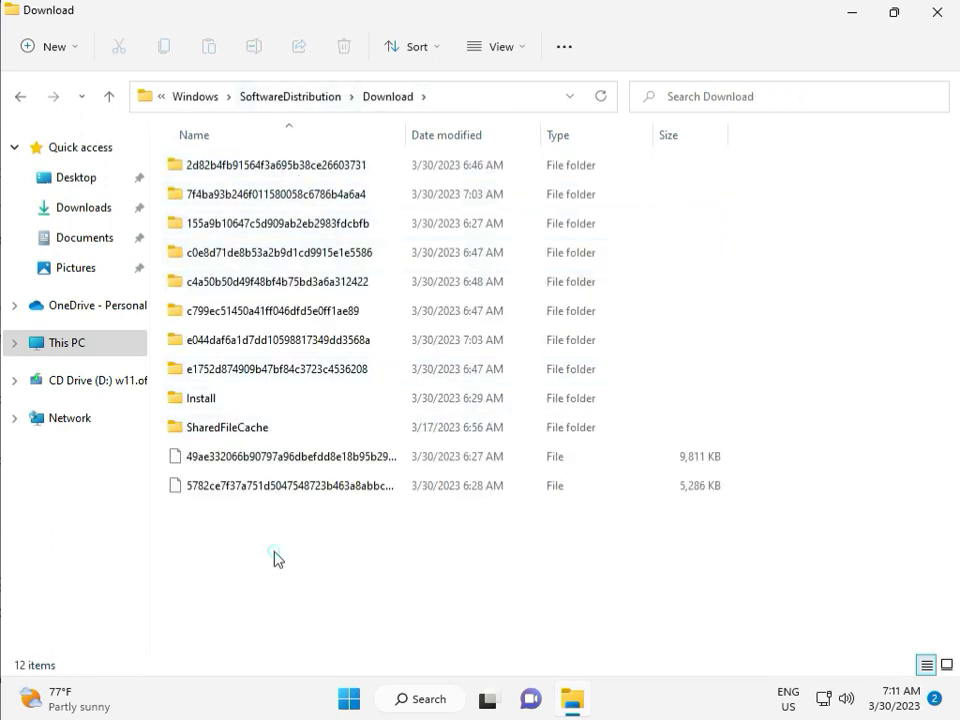
drag(275, 551, 285, 175)
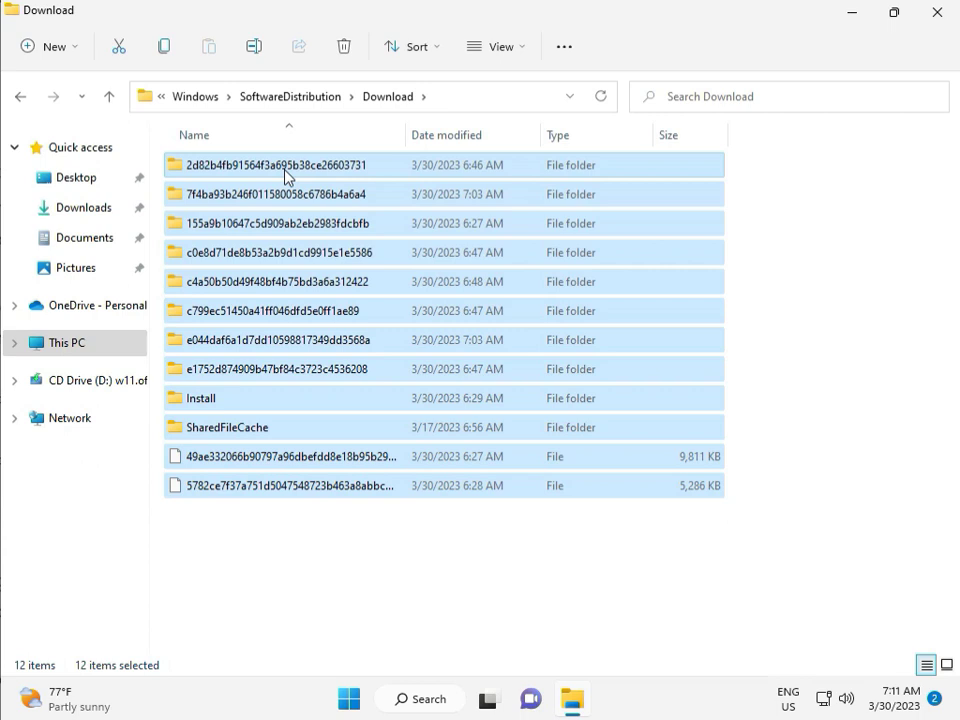
key(Delete)
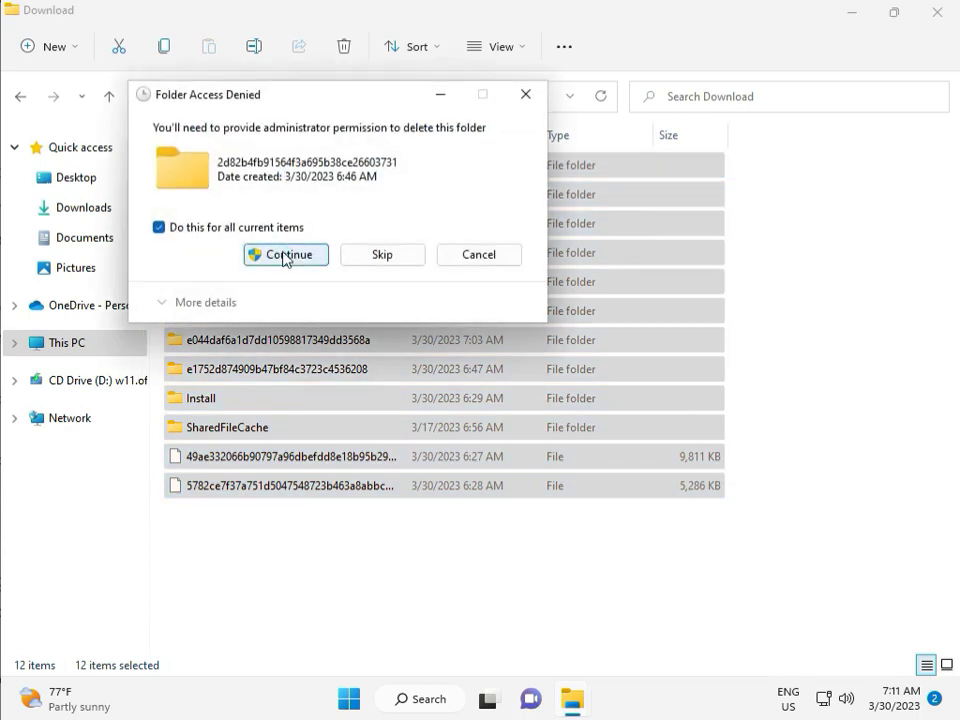
click(285, 256)
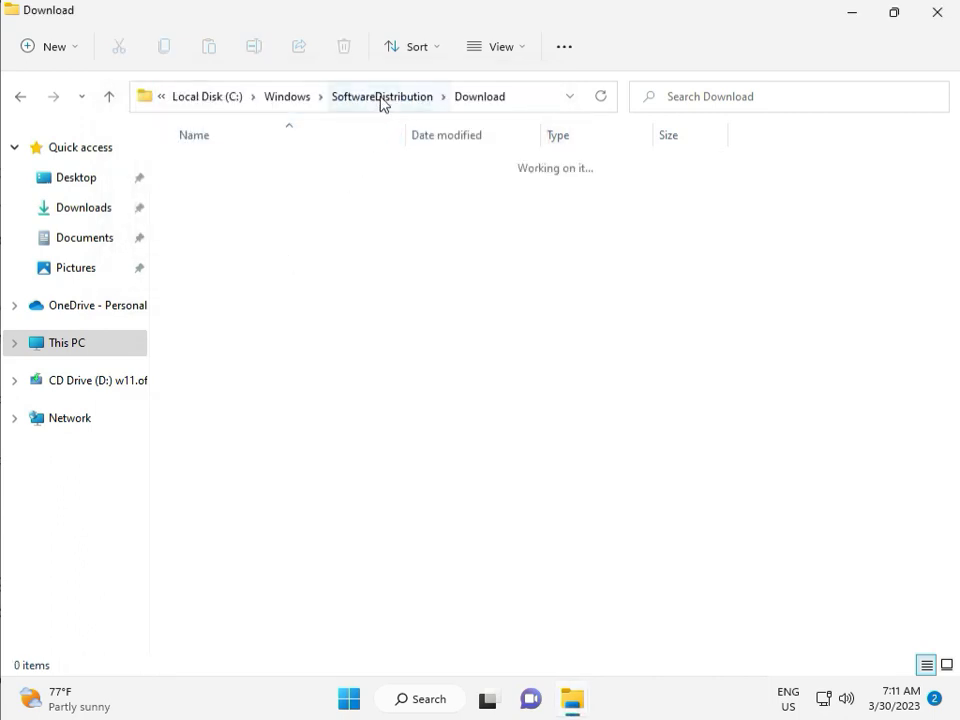
click(381, 96)
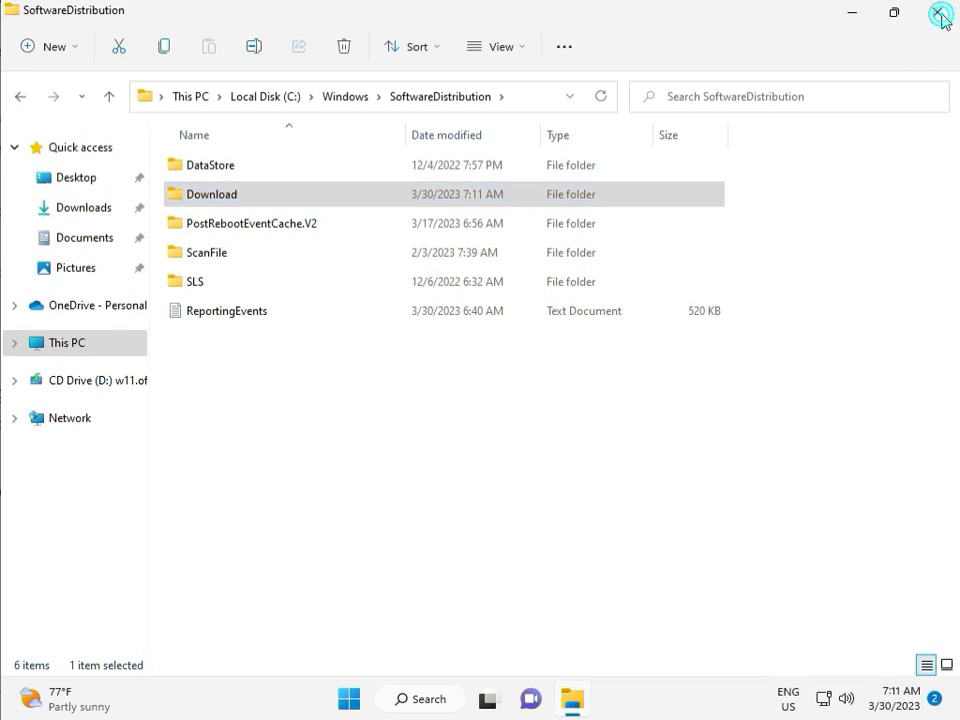
click(938, 15)
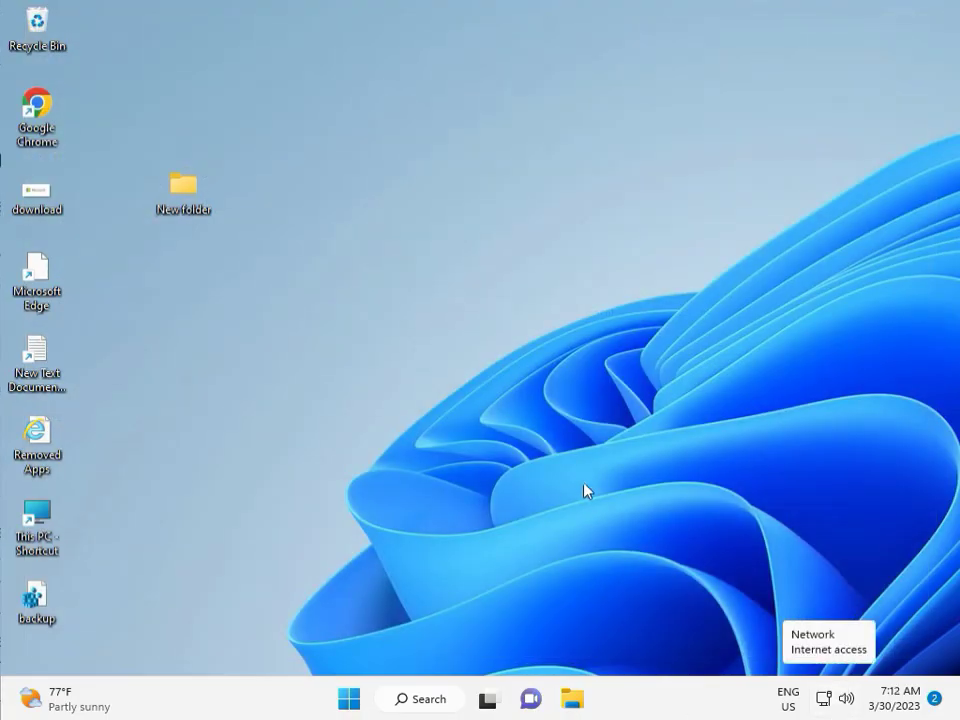
- Launch the Services console by running services.msc
click(553, 404)
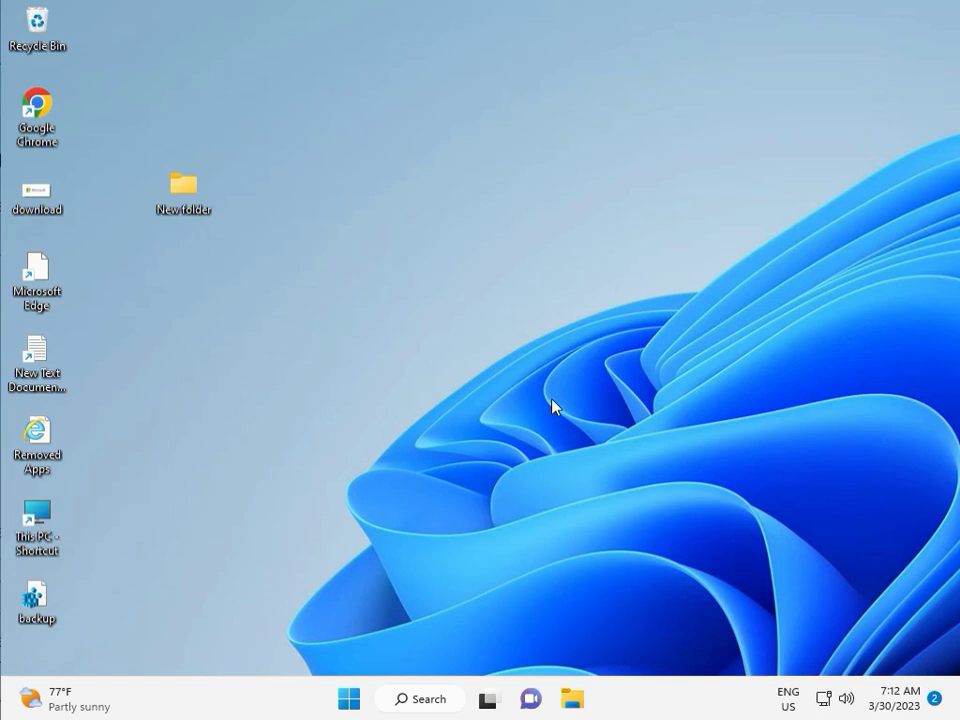
key(super+r)
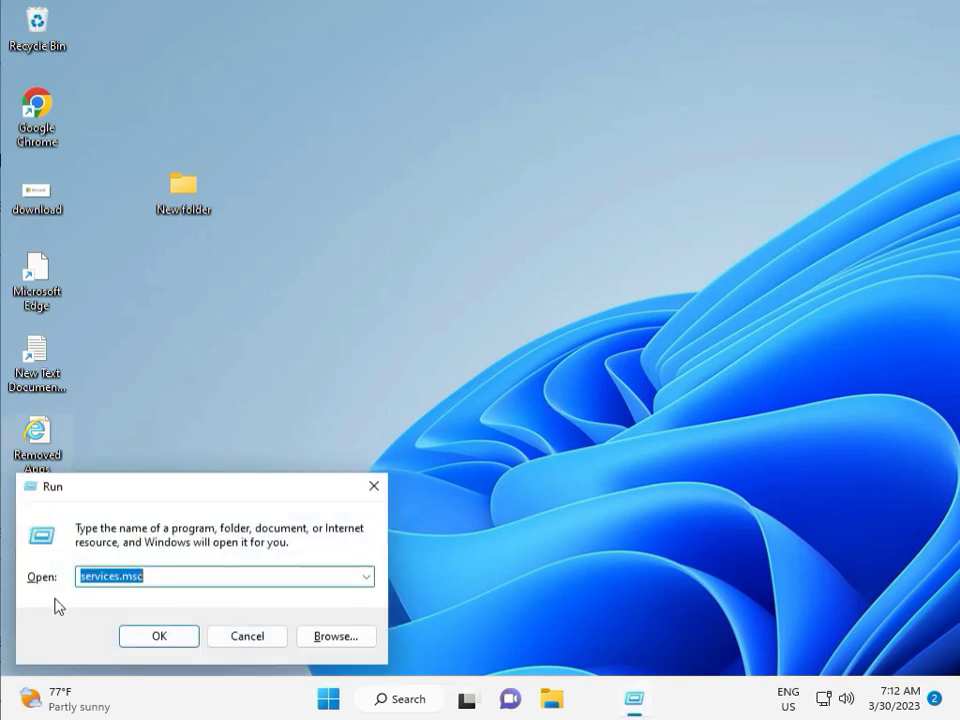
click(157, 636)
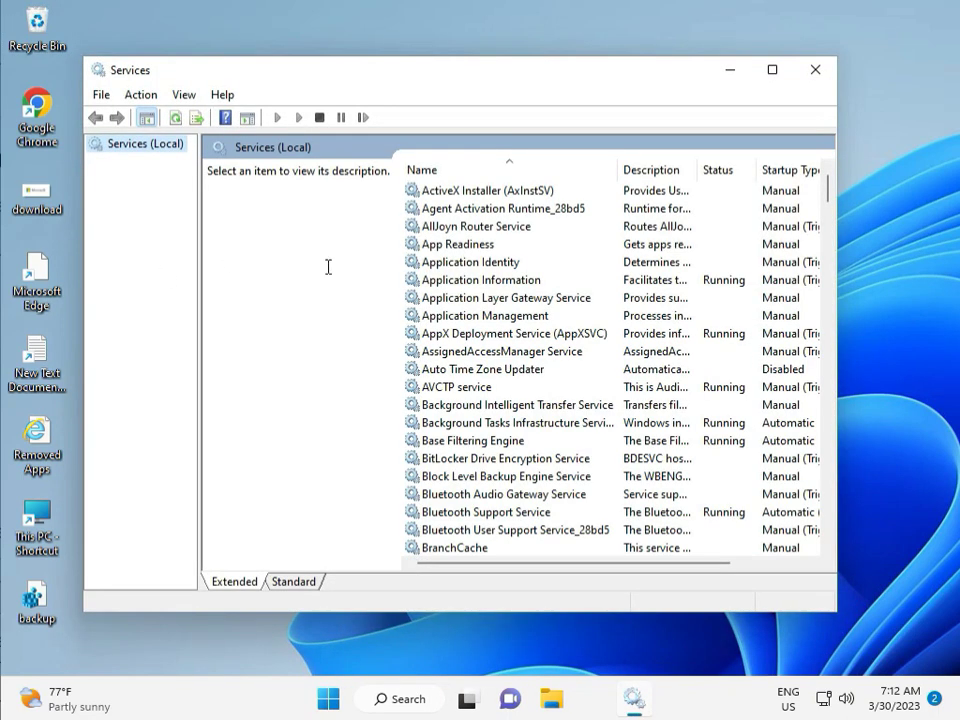
- Find the Windows Update service in the services list and restart it
click(531, 298)
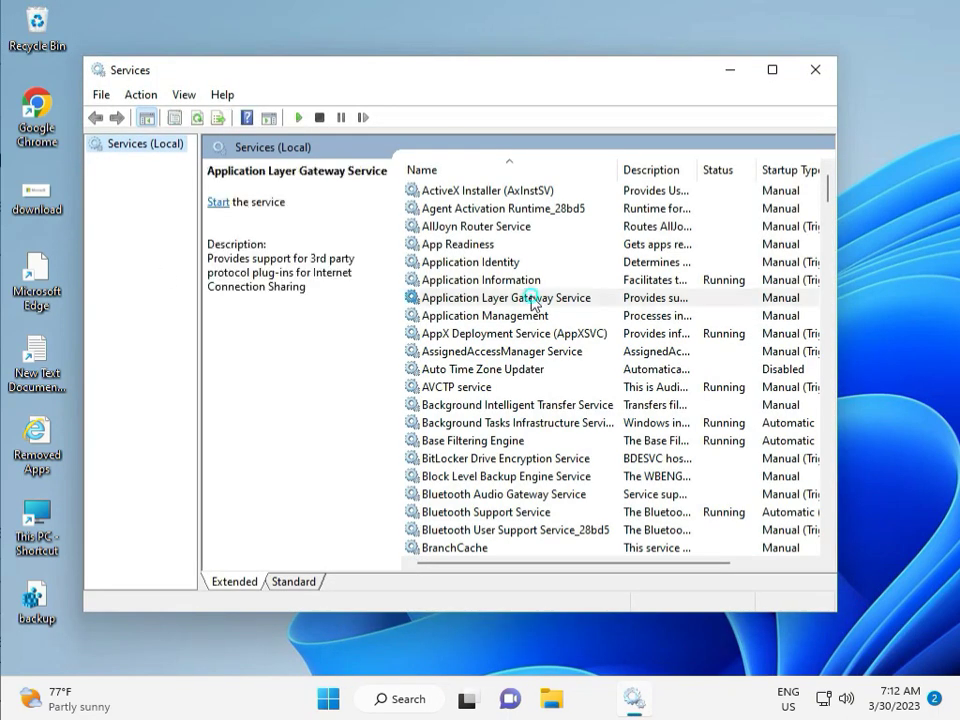
key(w)
scroll(493, 413, down, 3)
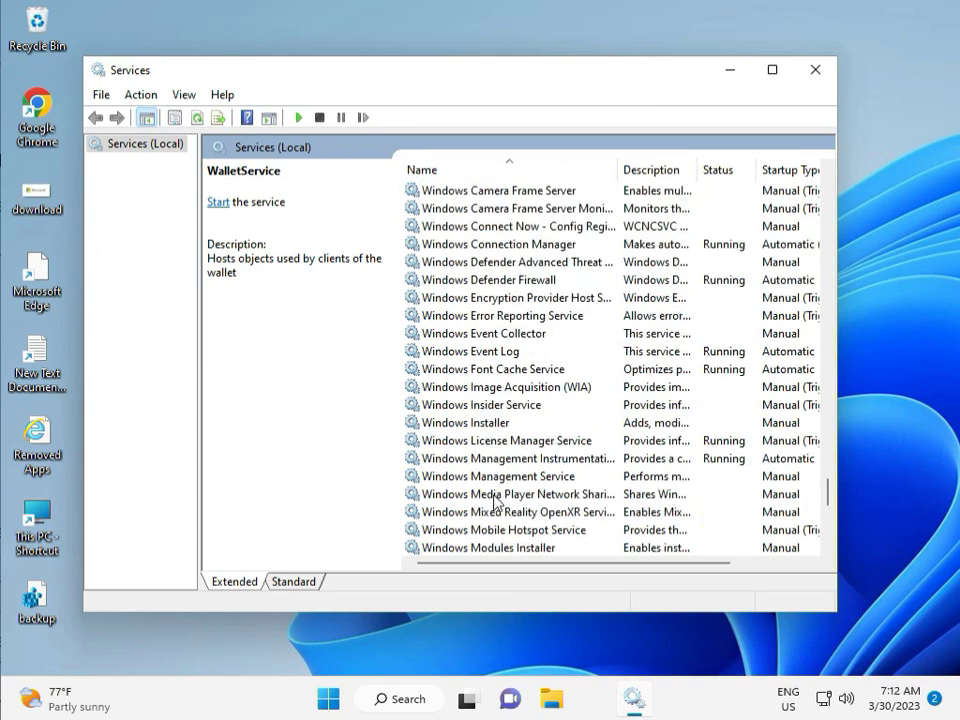
scroll(494, 500, down, 7)
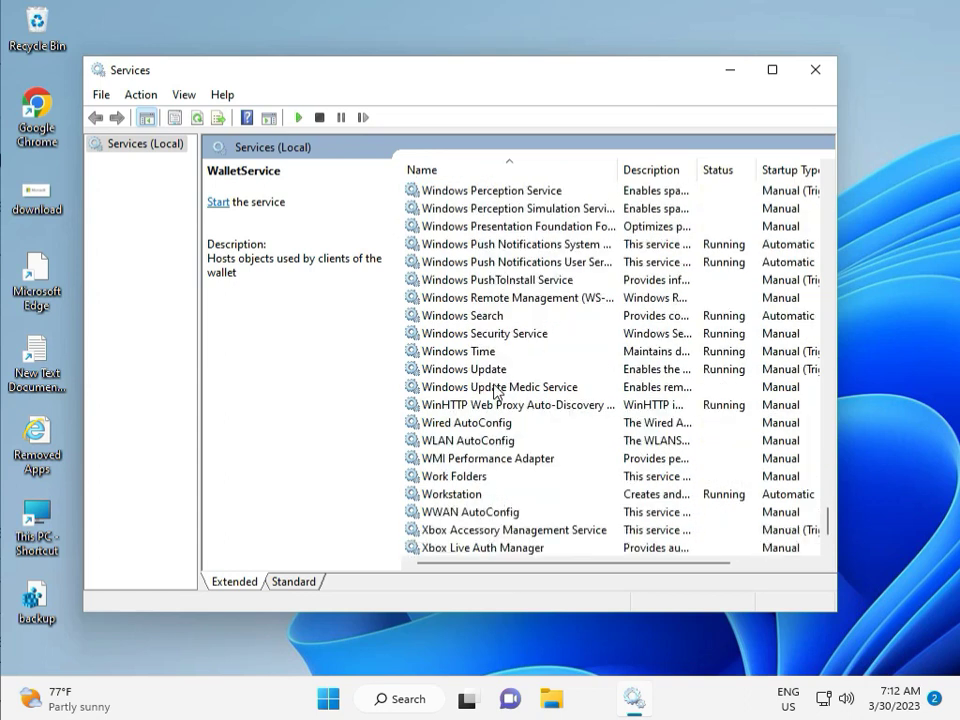
click(497, 369)
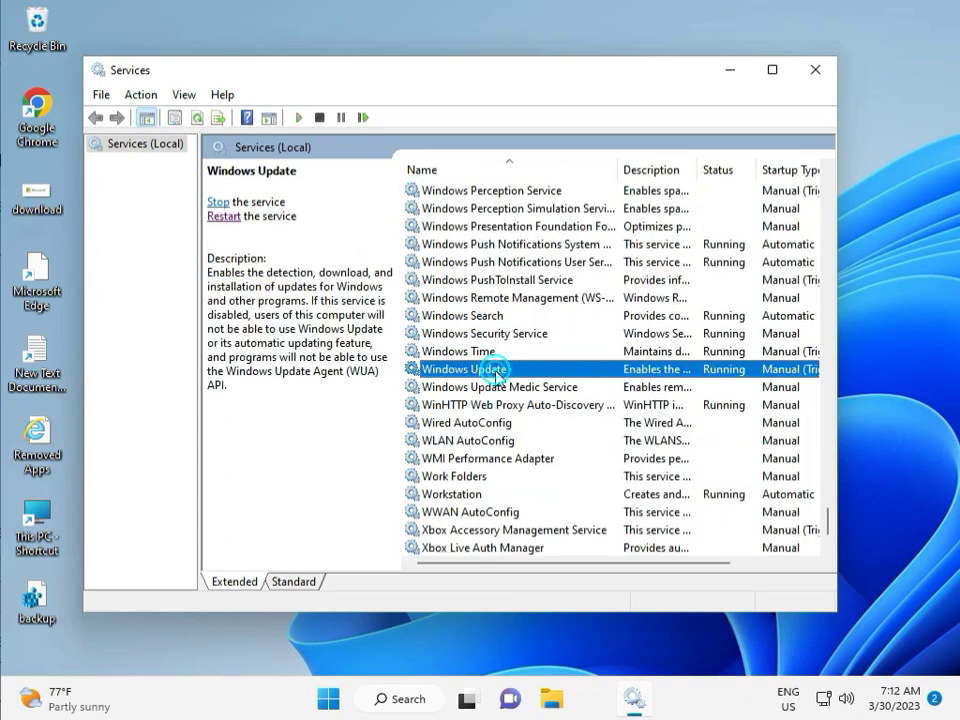
click(224, 216)
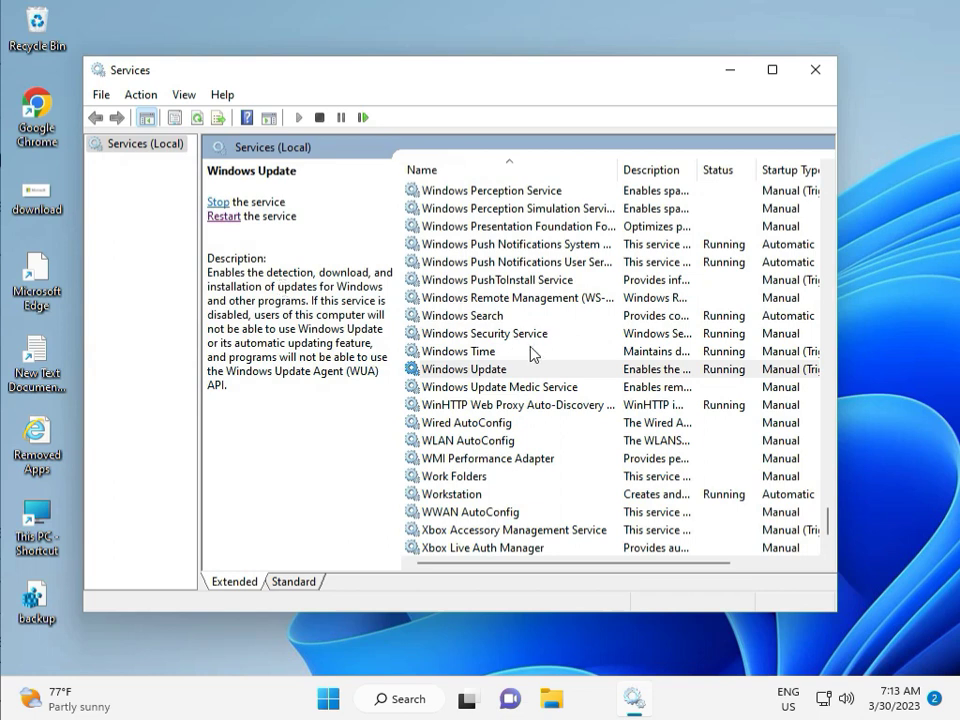
- Set the Windows Update service's startup type to Automatic, apply the change, and close the Services console
double_click(489, 369)
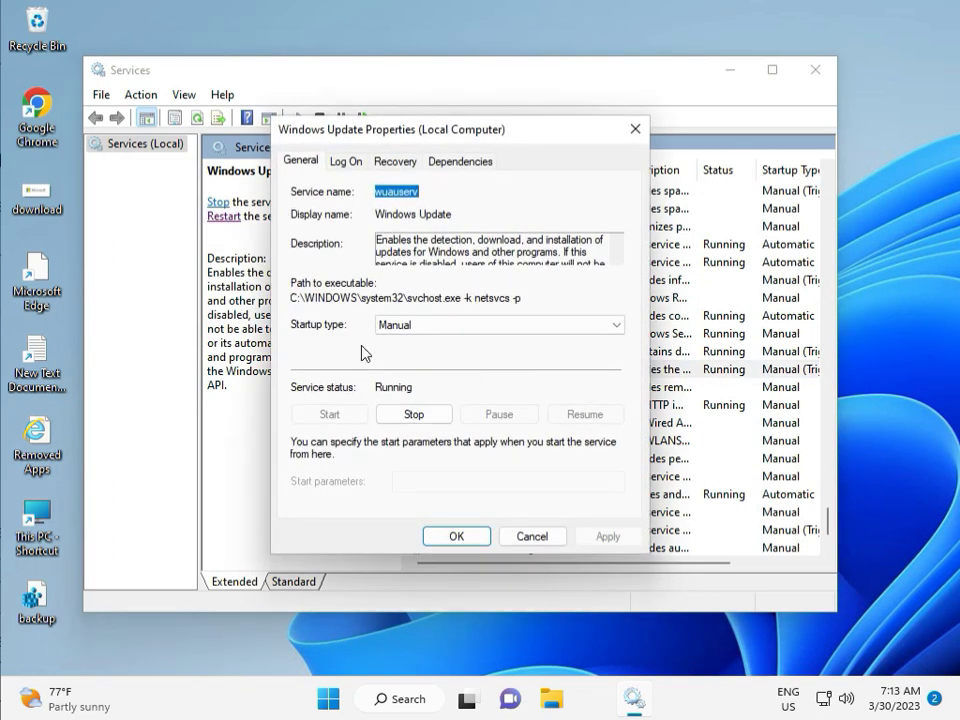
click(407, 325)
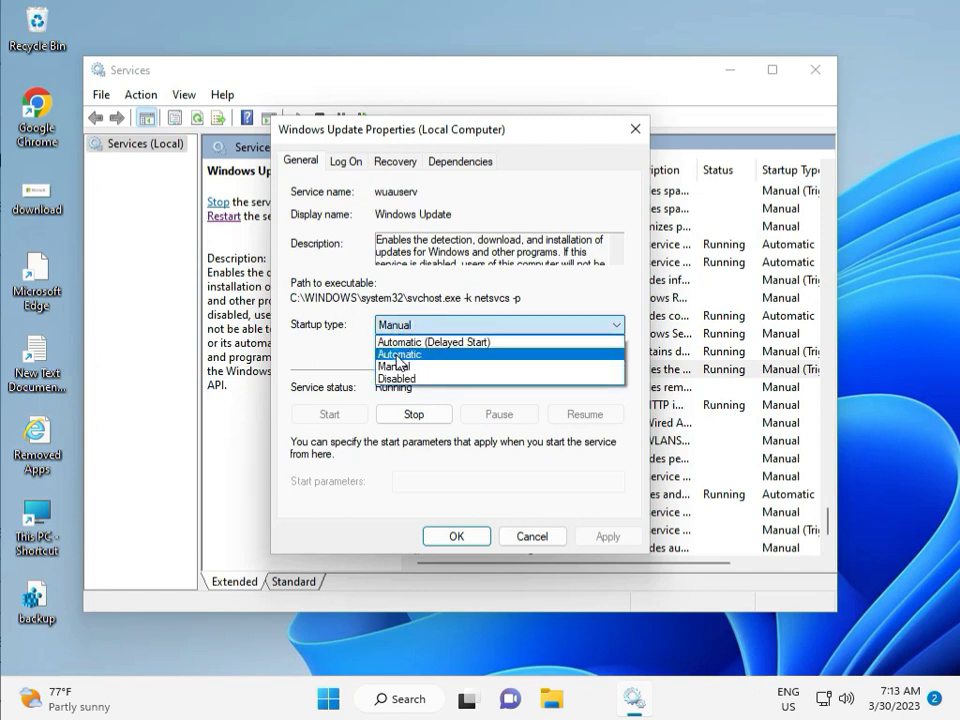
click(398, 356)
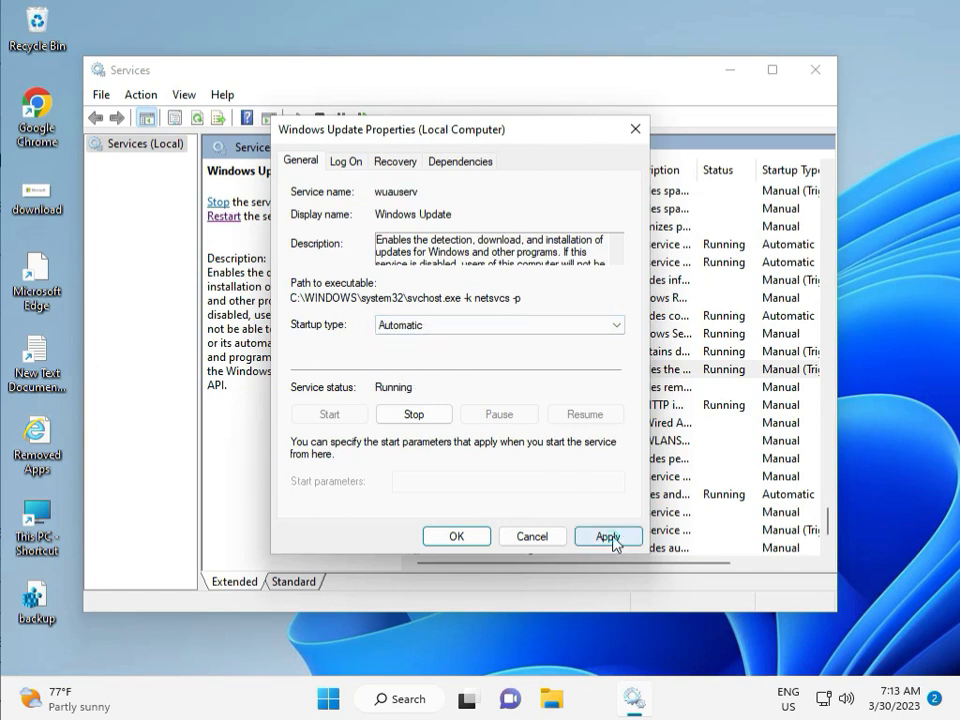
click(610, 537)
click(452, 537)
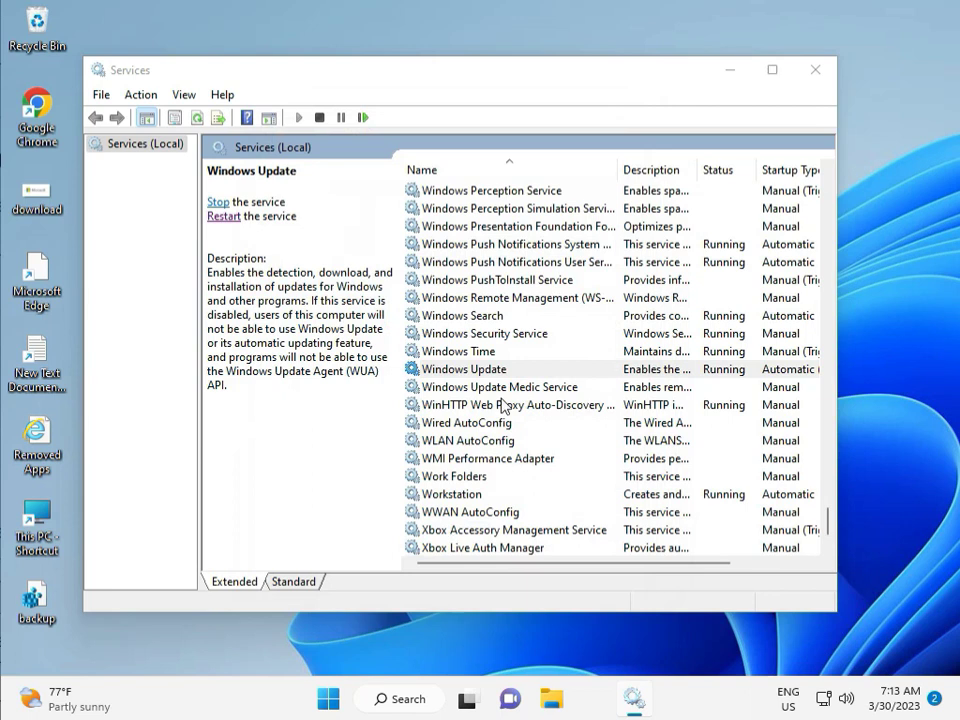
click(818, 71)
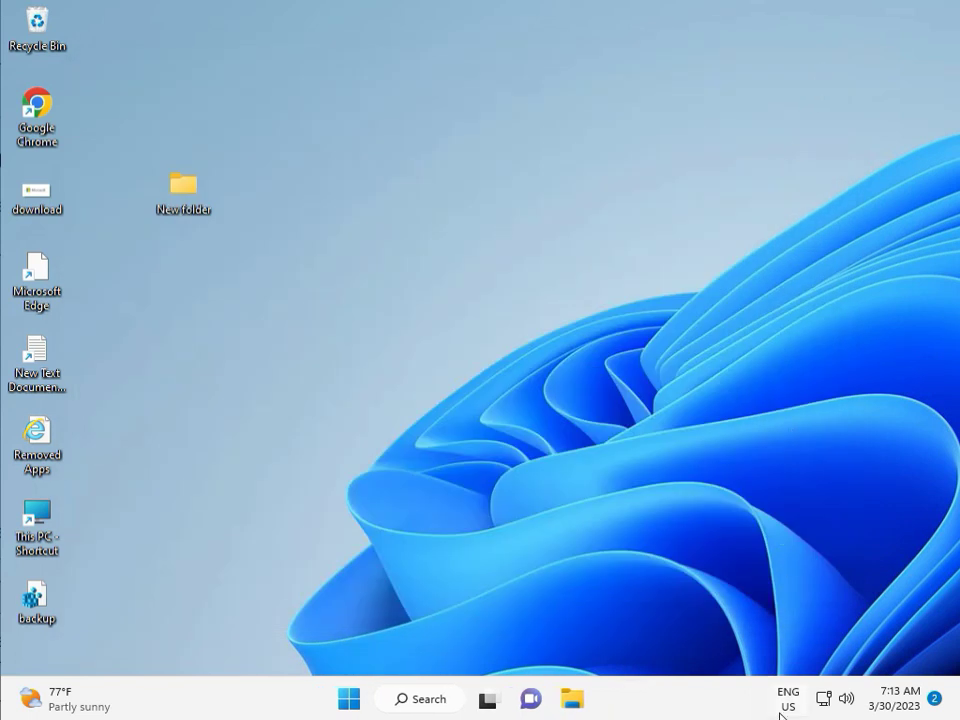
- Launch Registry Editor by running regedit and allow it to make changes to the device
click(536, 512)
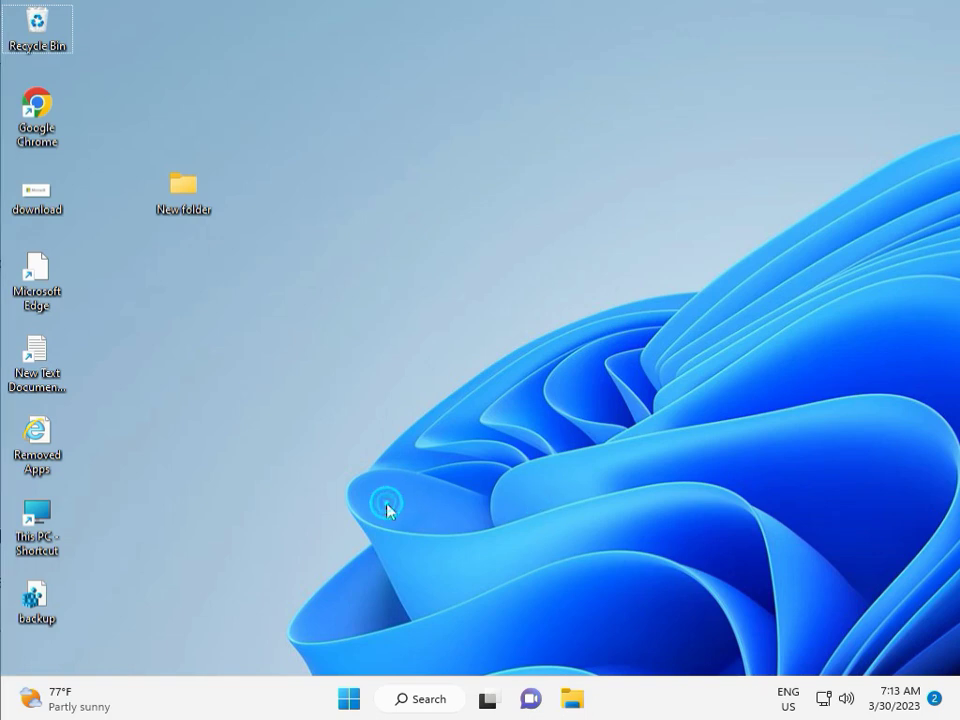
key(super+r)
text(re)
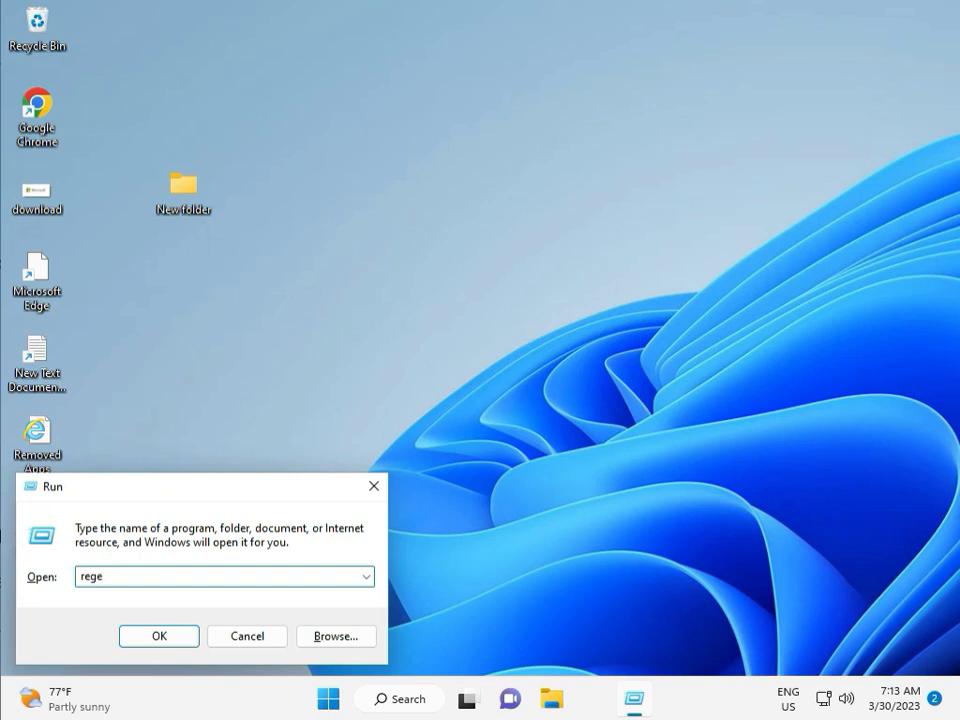
text(gedit)
key(Return)
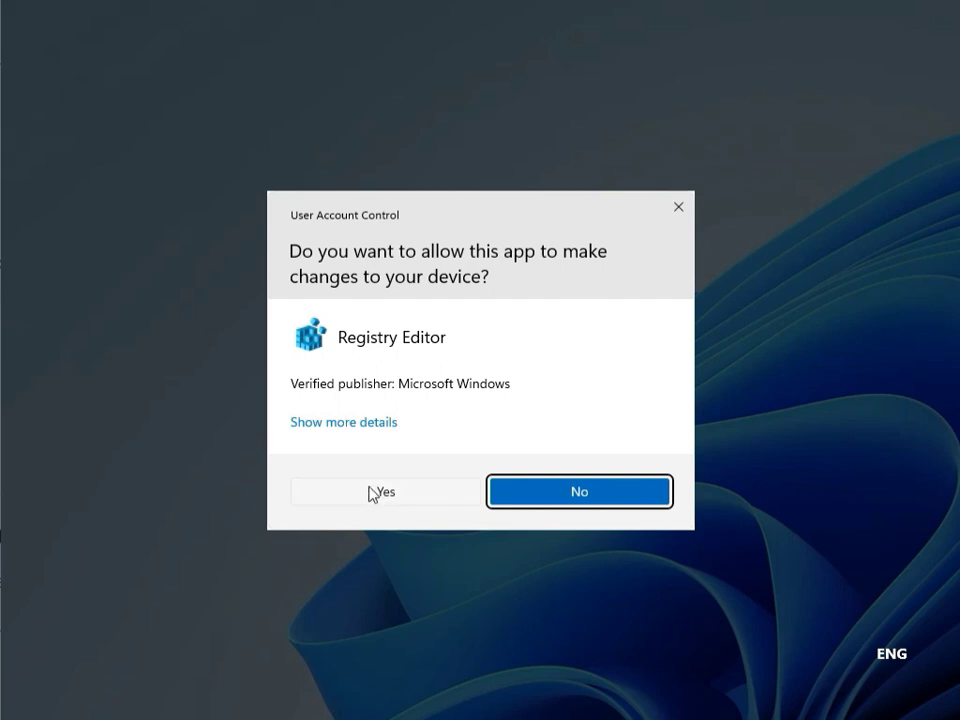
click(373, 491)
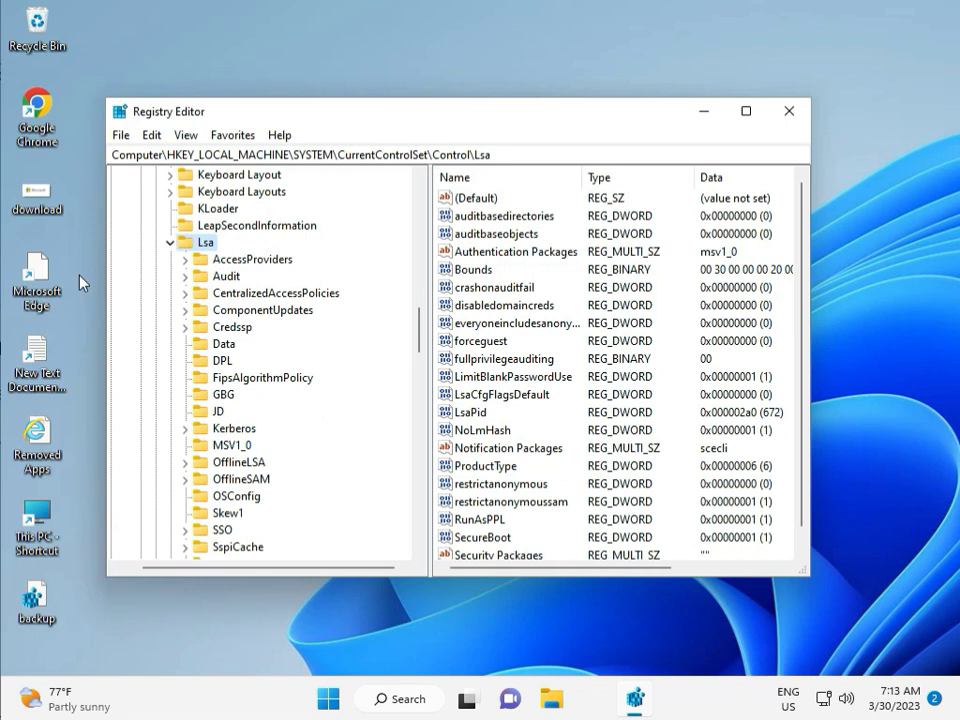
- Collapse the SYSTEM and HKEY_LOCAL_MACHINE branches in the registry tree
scroll(165, 262, up, 20)
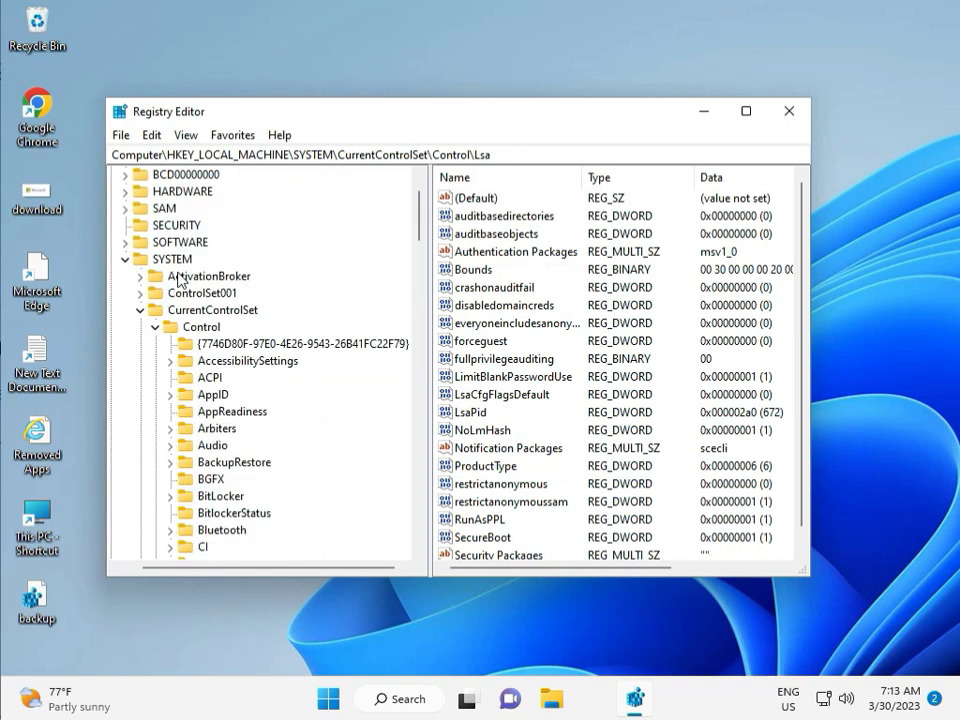
click(122, 327)
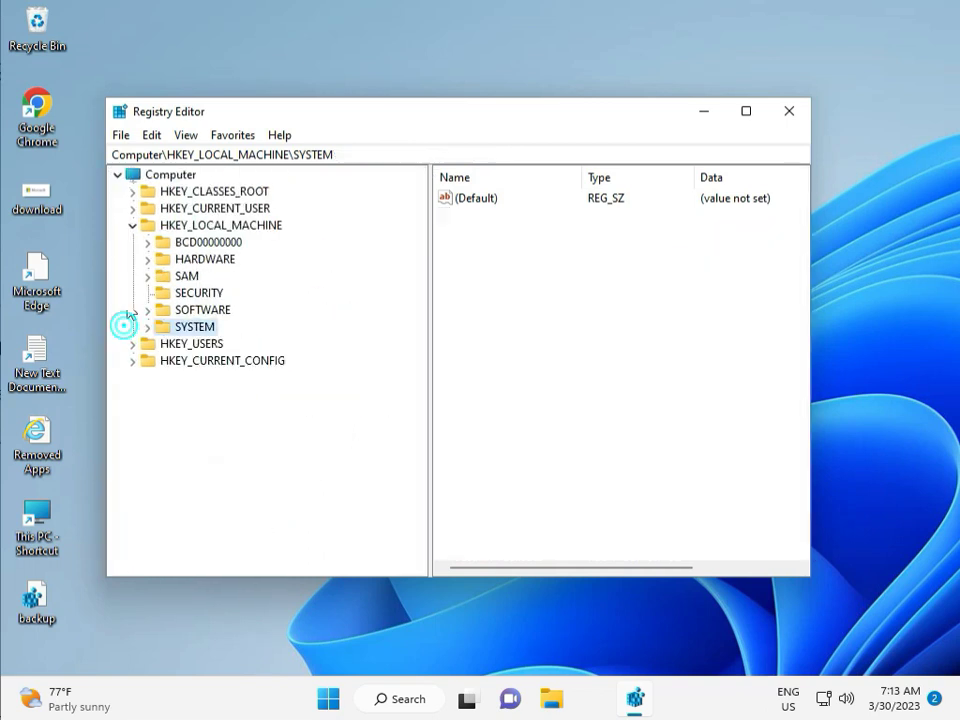
click(134, 224)
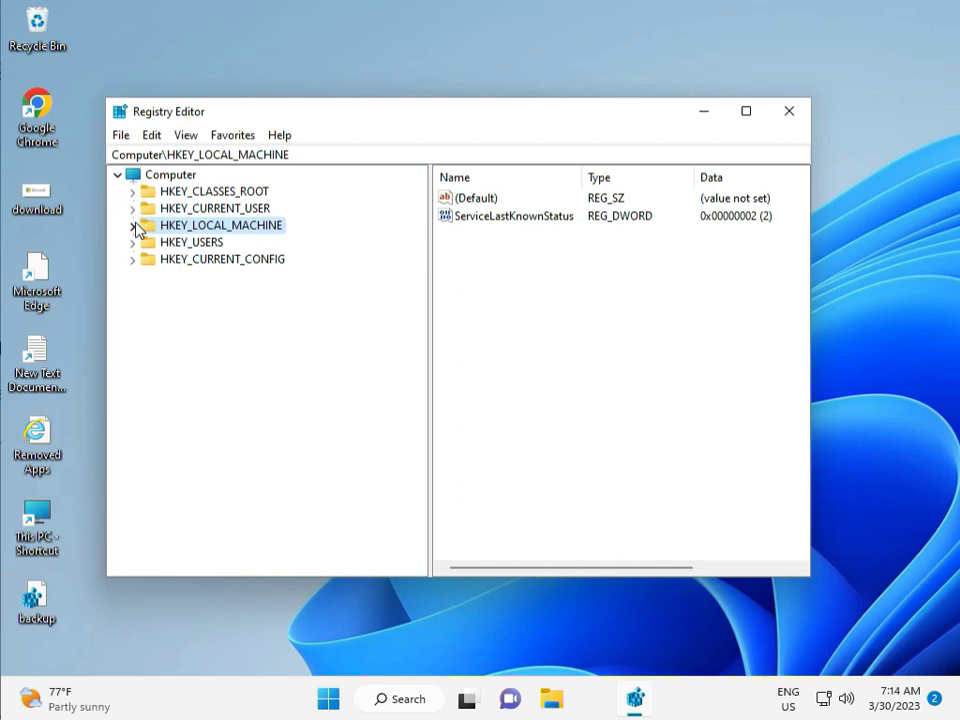
- Examine the subkeys under HKEY_LOCAL_MACHINE\SOFTWARE\Policies\Microsoft\Windows, and close Registry Editor
click(134, 226)
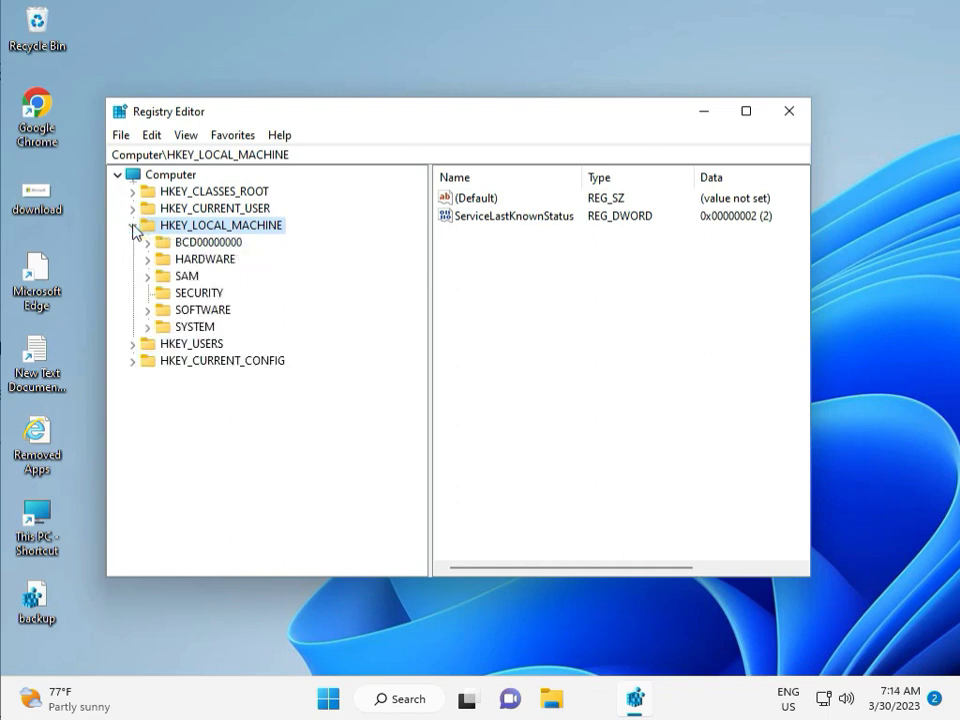
click(148, 310)
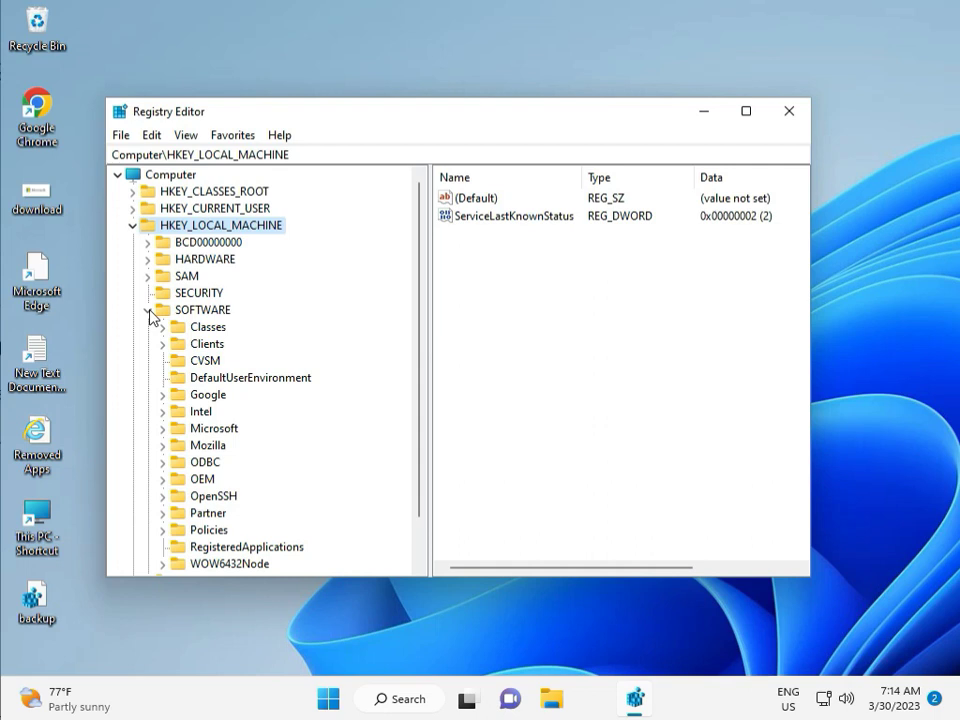
scroll(193, 392, down, 1)
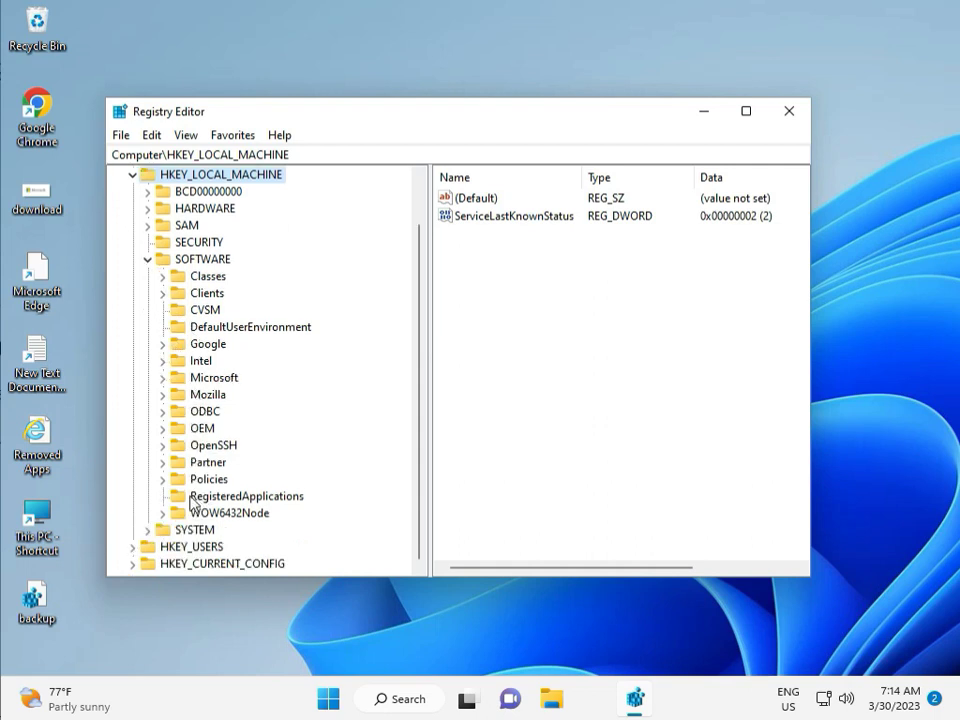
click(163, 480)
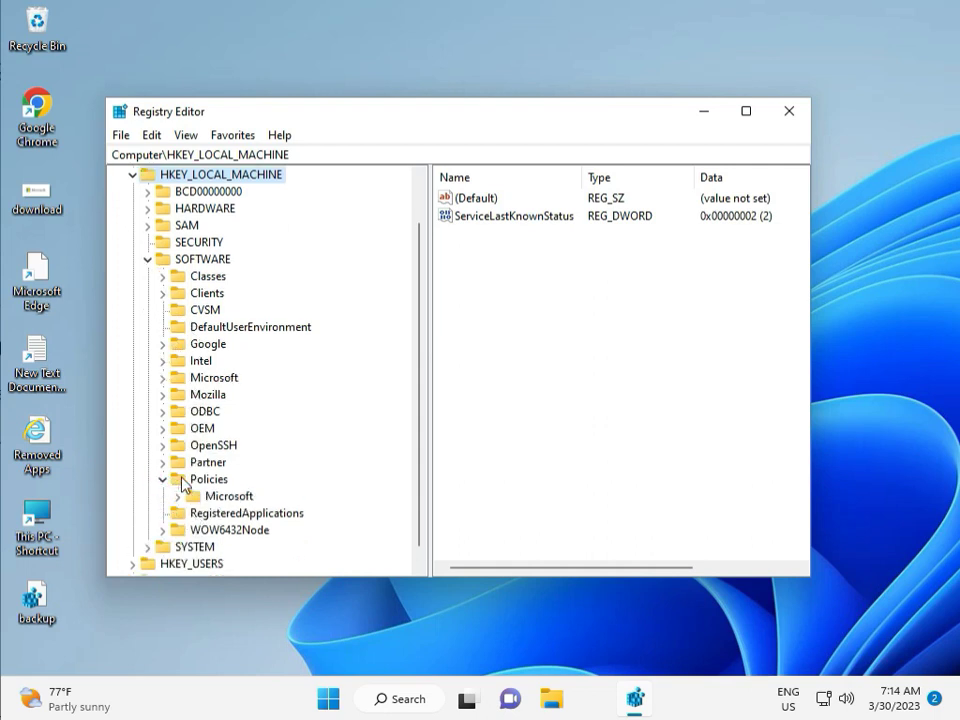
click(179, 496)
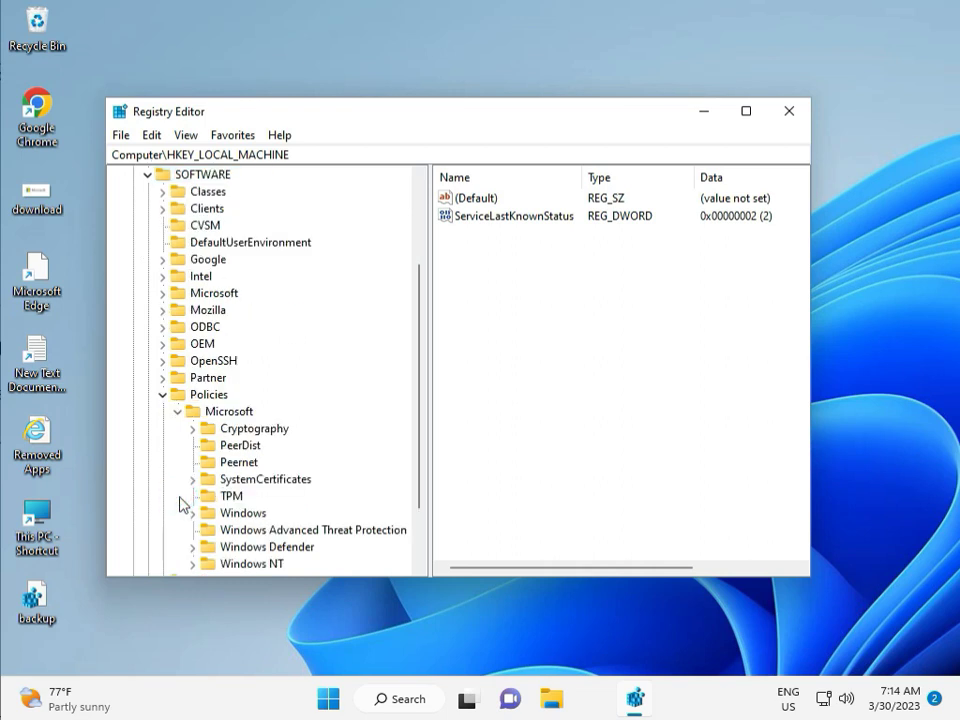
scroll(222, 493, down, 2)
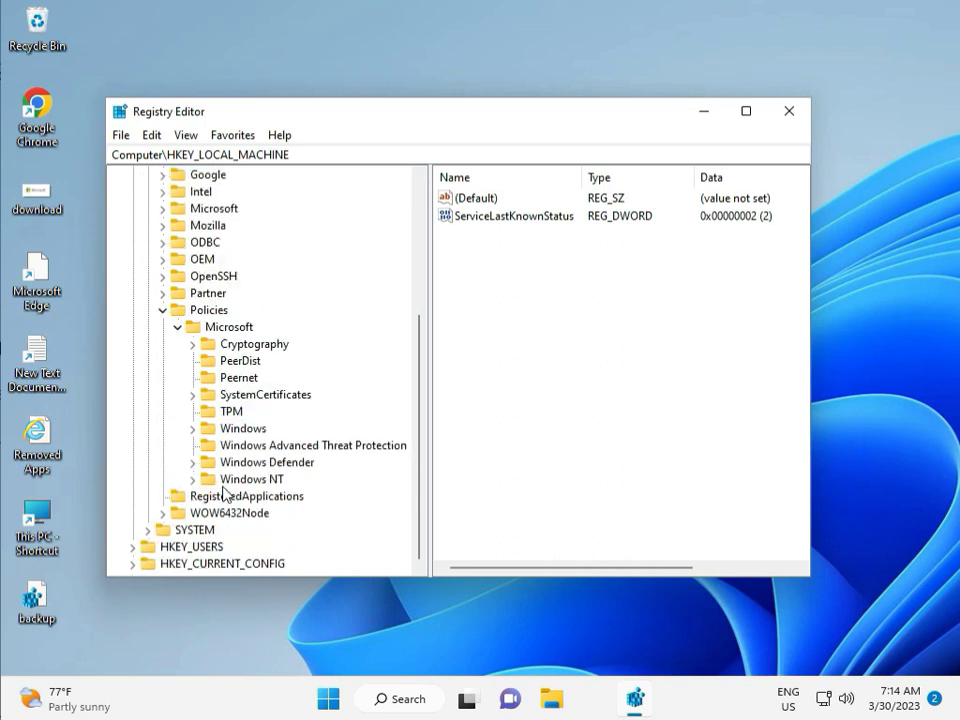
click(194, 429)
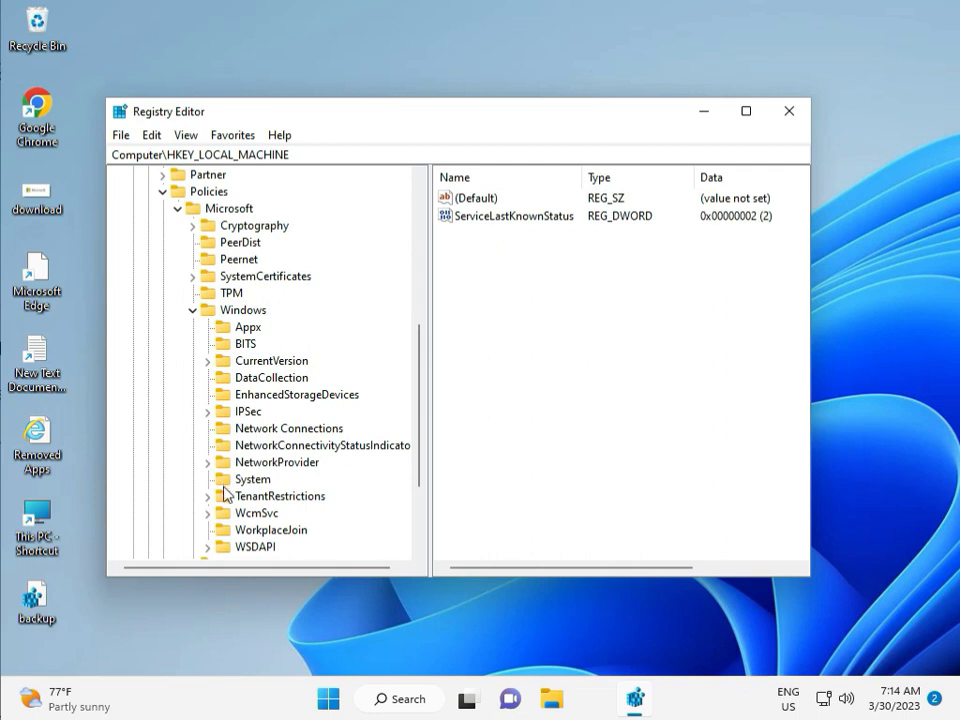
scroll(226, 537, down, 1)
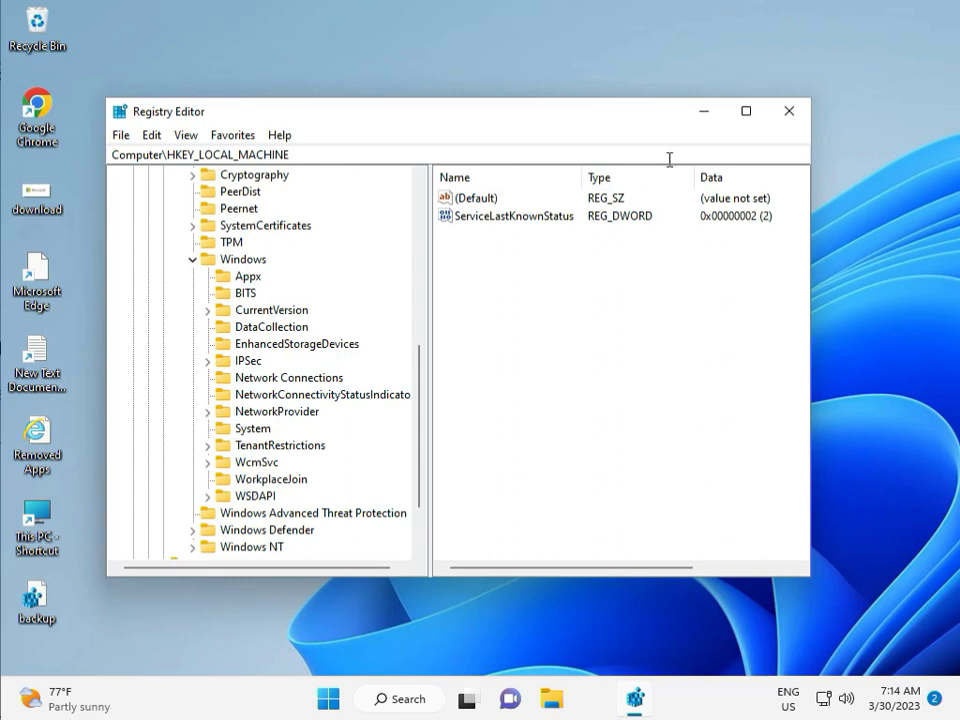
click(789, 111)
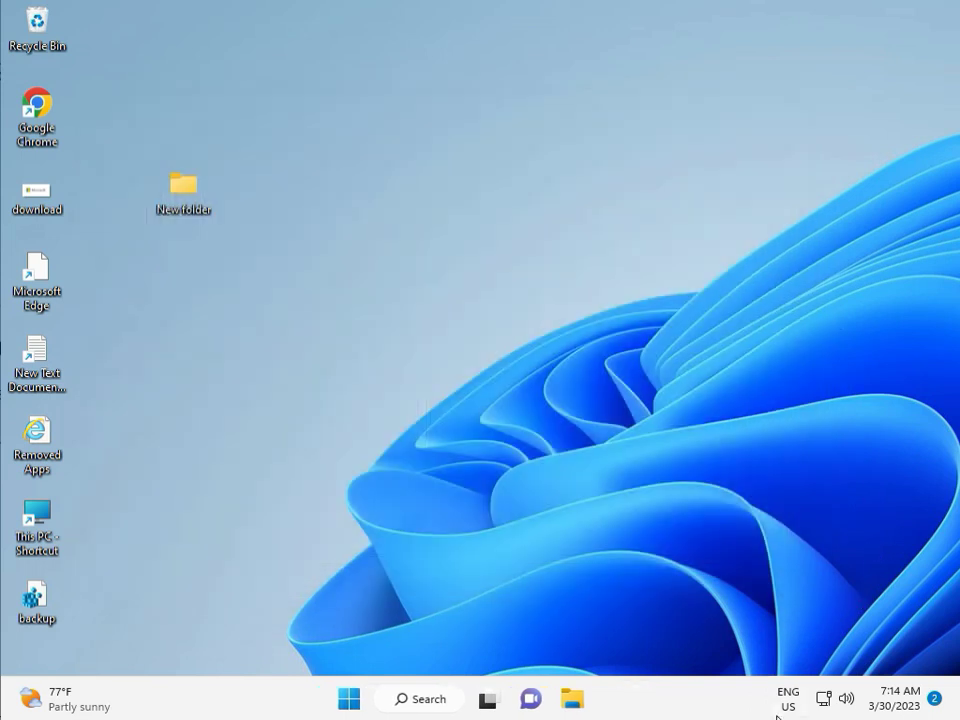
- Search for cmd and open Command Prompt with administrator rights
click(296, 450)
key(super)
text(cmd)
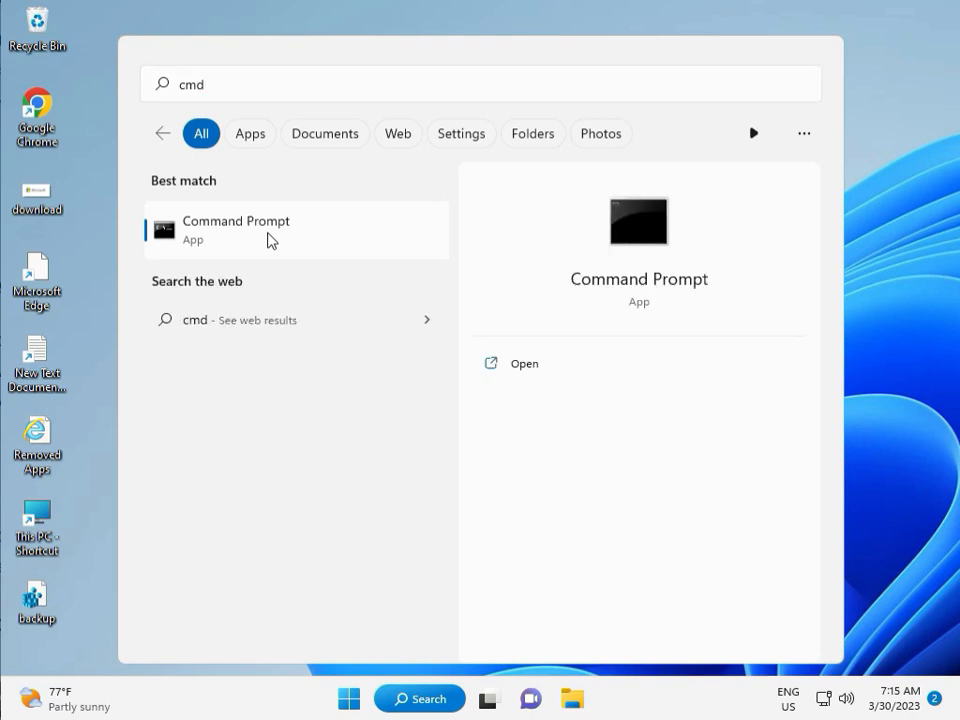
click(514, 396)
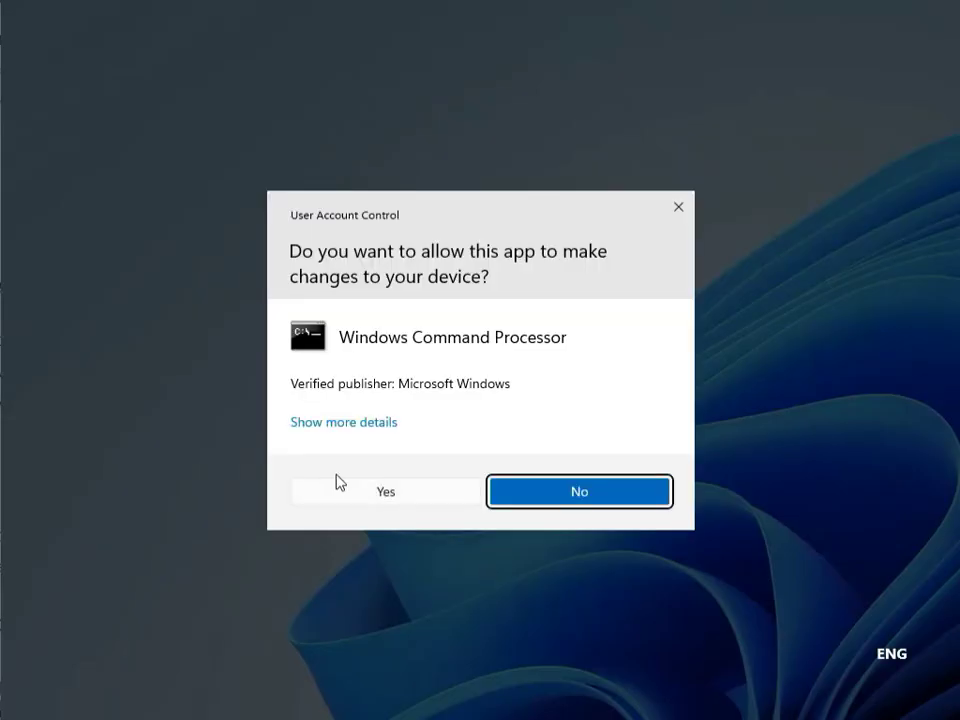
click(349, 489)
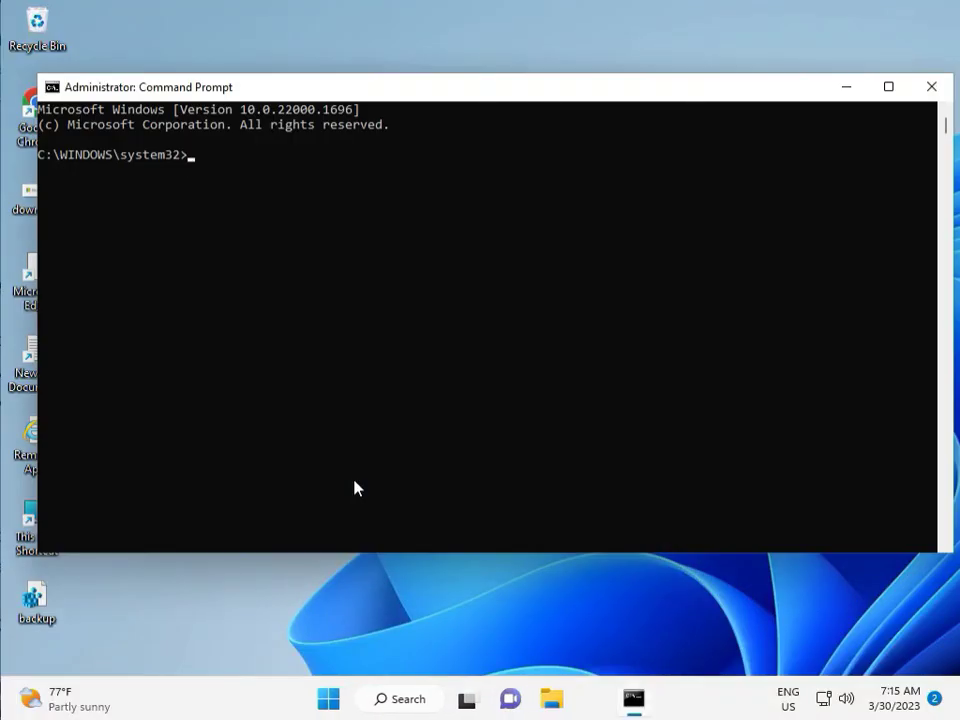
- Run chkdsk /f /r, answer y to schedule the volume check for the next restart, and close Command Prompt
text(chkdsk /f /r)
key(Return)
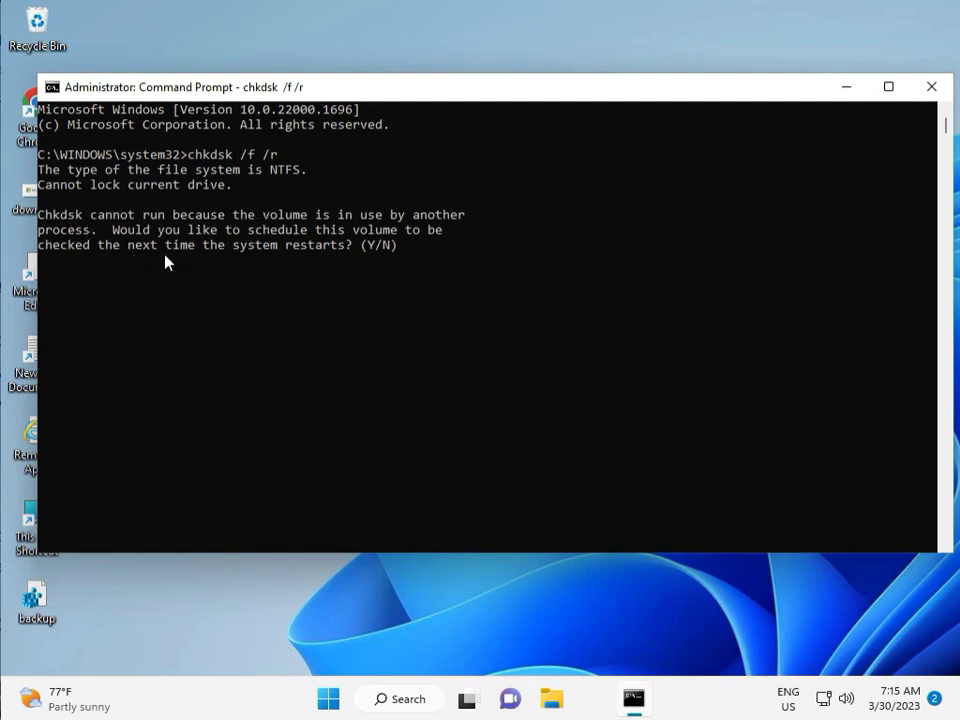
text(y)
key(Return)
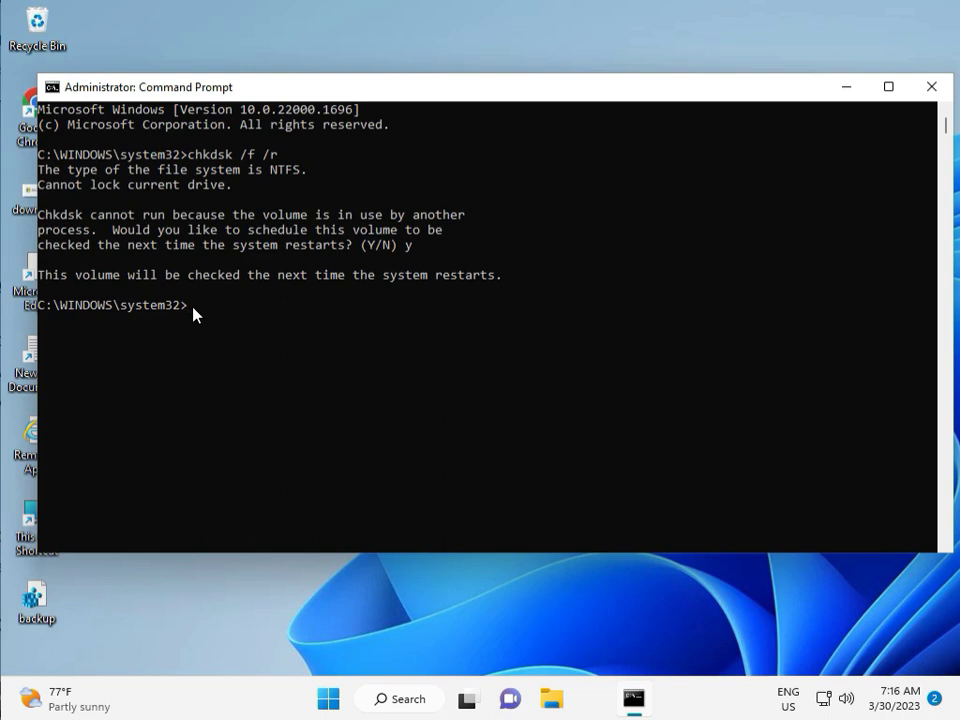
click(931, 88)
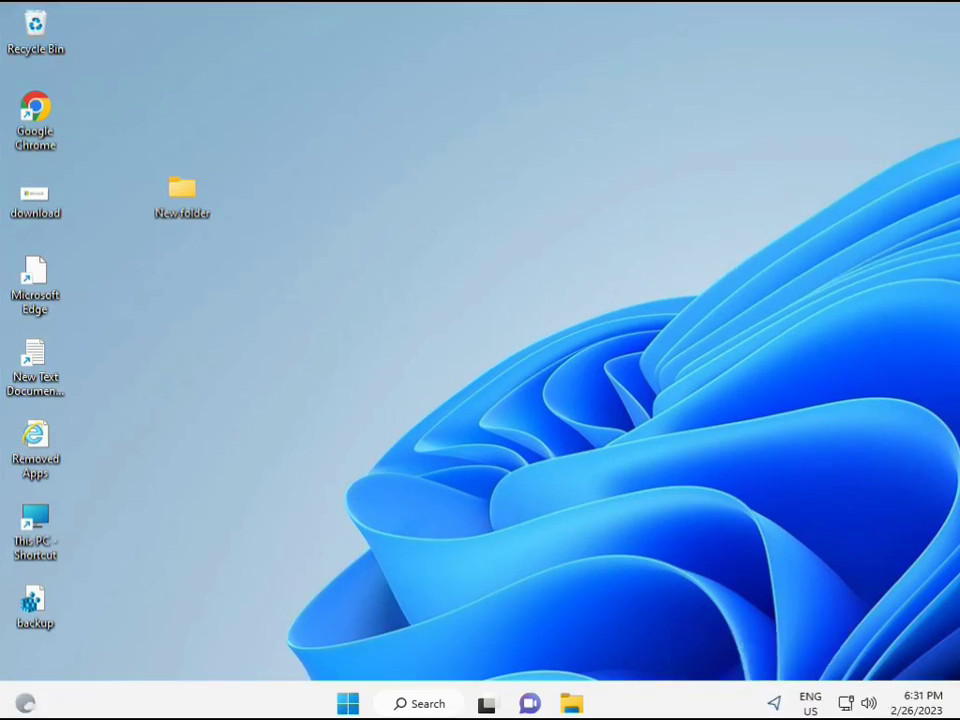
- Find Command Prompt by searching for cmd, run it as administrator, and approve the User Account Control request
click(348, 705)
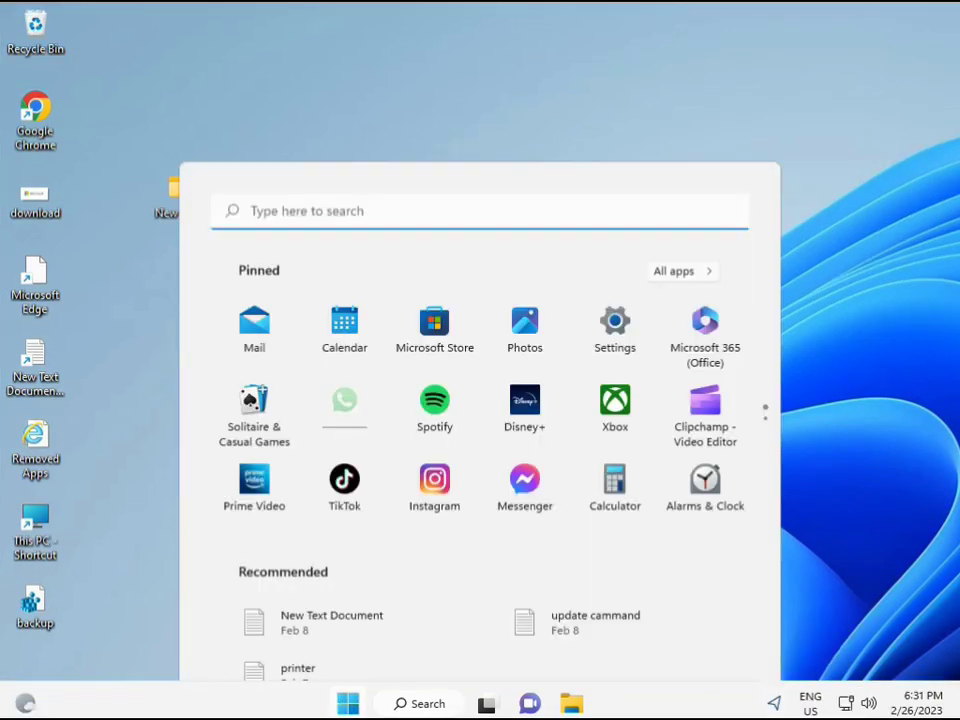
click(395, 705)
text(cmd)
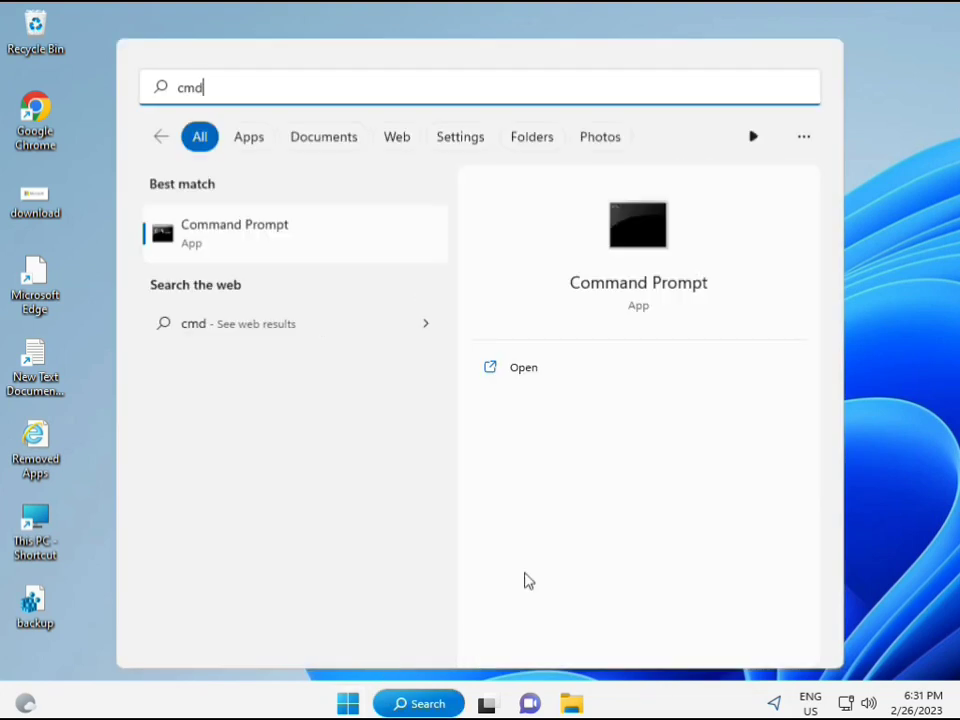
click(212, 235)
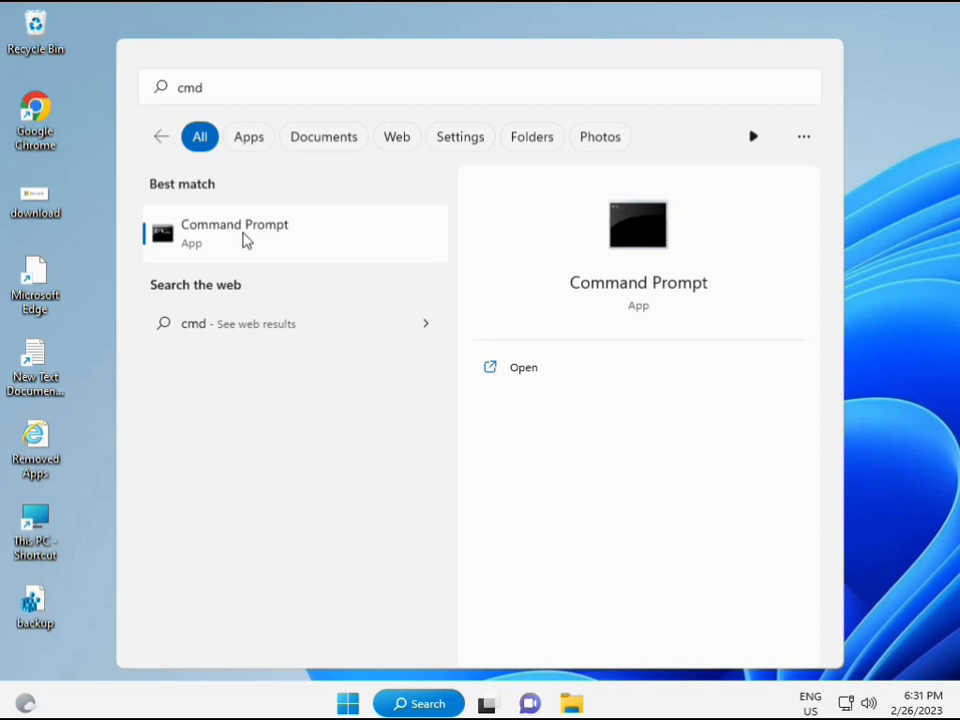
right_click(245, 240)
click(296, 257)
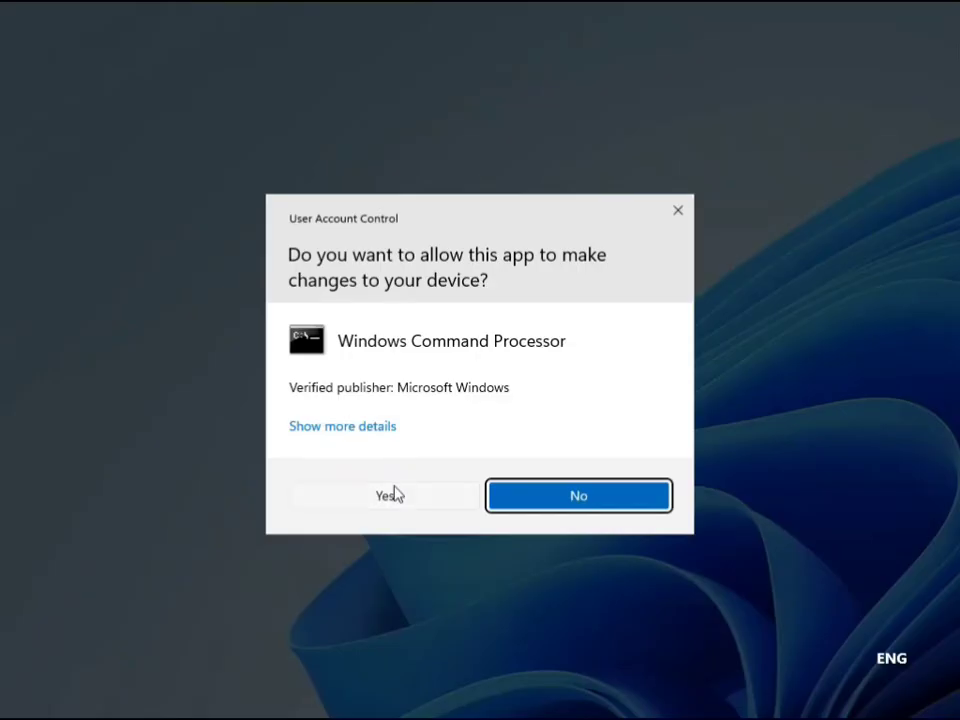
click(395, 493)
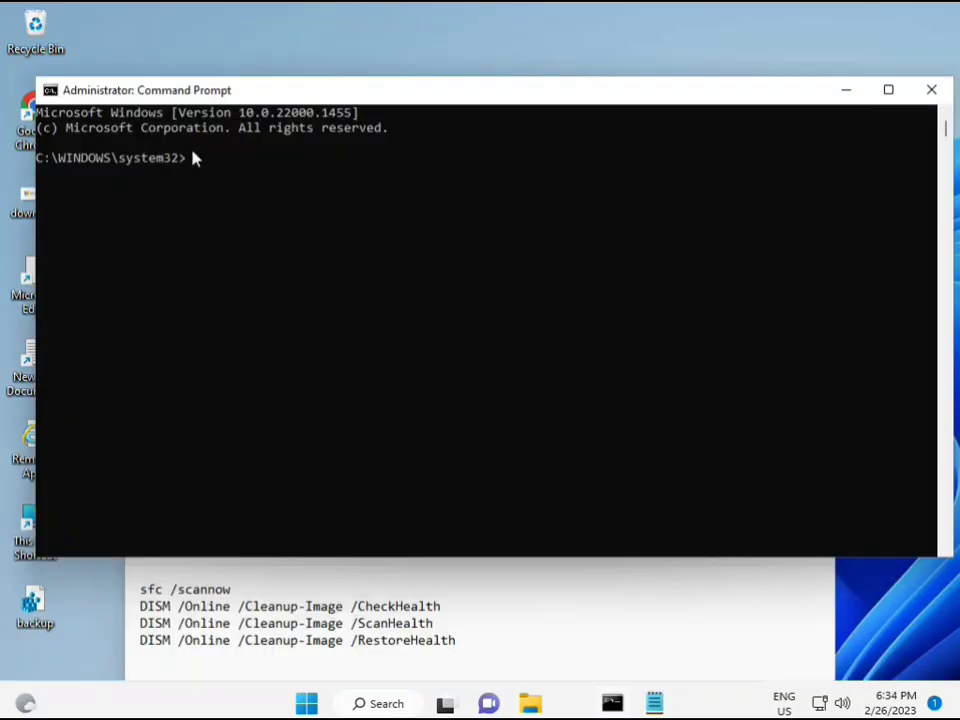
- Run a system file scan with the command sfc /scannow
click(192, 158)
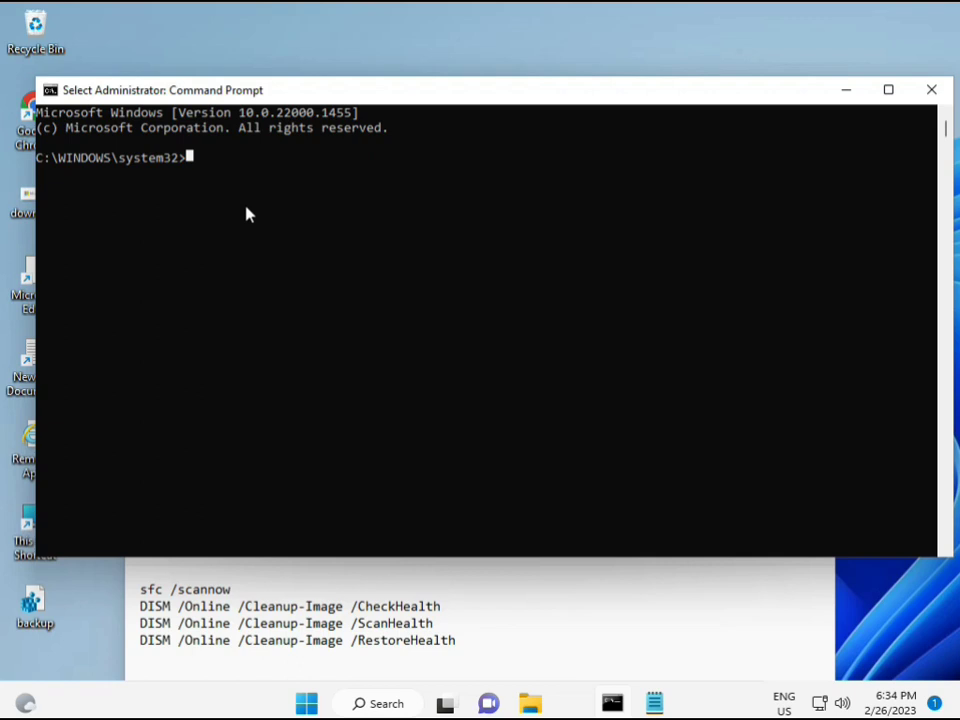
text(sca)
key(BackSpace)
key(BackSpace)
key(BackSpace)
text(sfc)
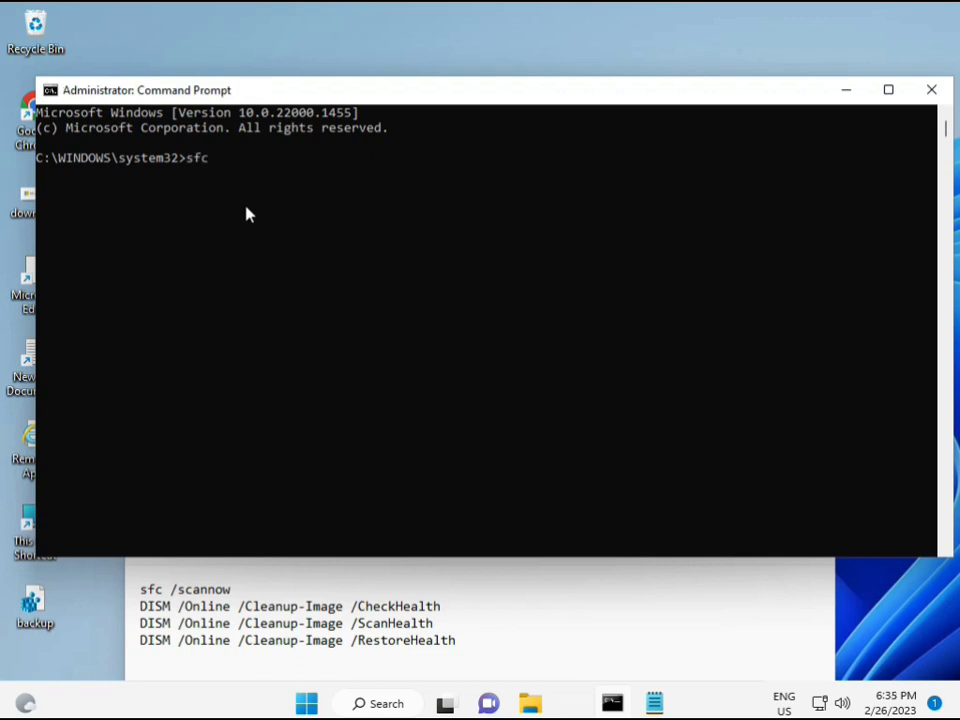
text( /scannow)
key(Return)
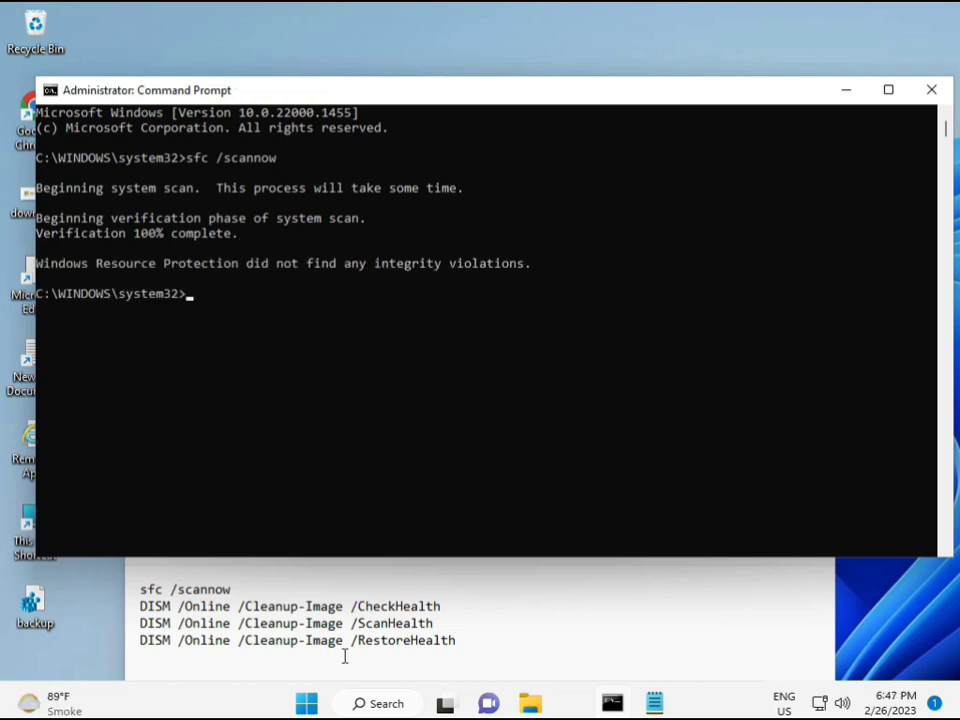
- Copy the command DISM /Online /Cleanup-Image /CheckHealth from the open Notepad document
click(146, 605)
drag(142, 606, 450, 606)
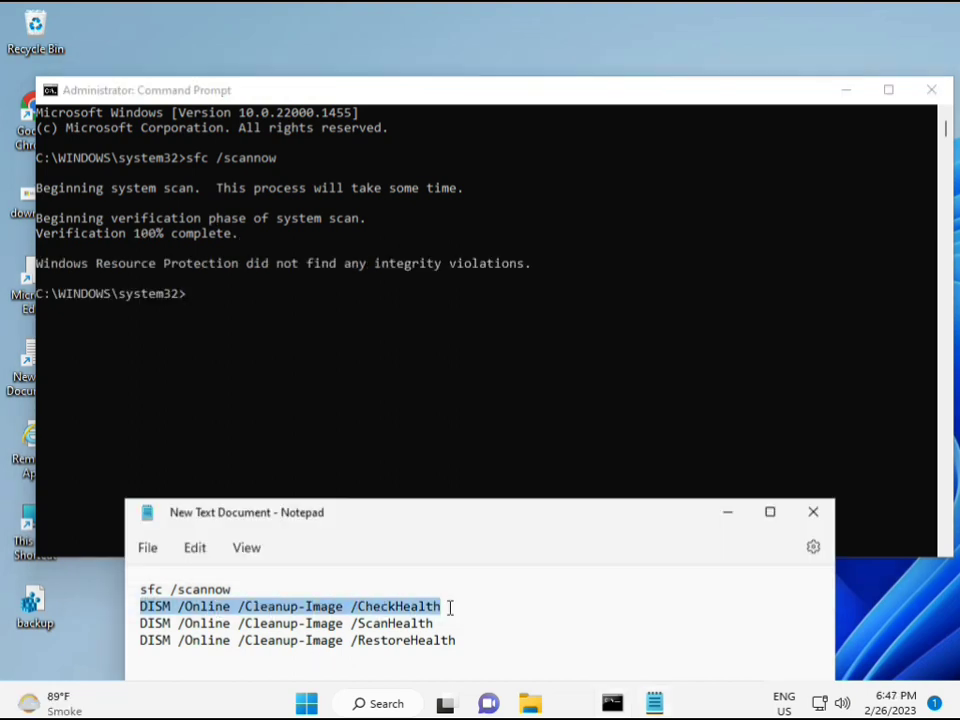
right_click(256, 608)
click(303, 318)
- Paste the copied DISM /Online /Cleanup-Image /CheckHealth command into the administrator Command Prompt and run it
click(195, 303)
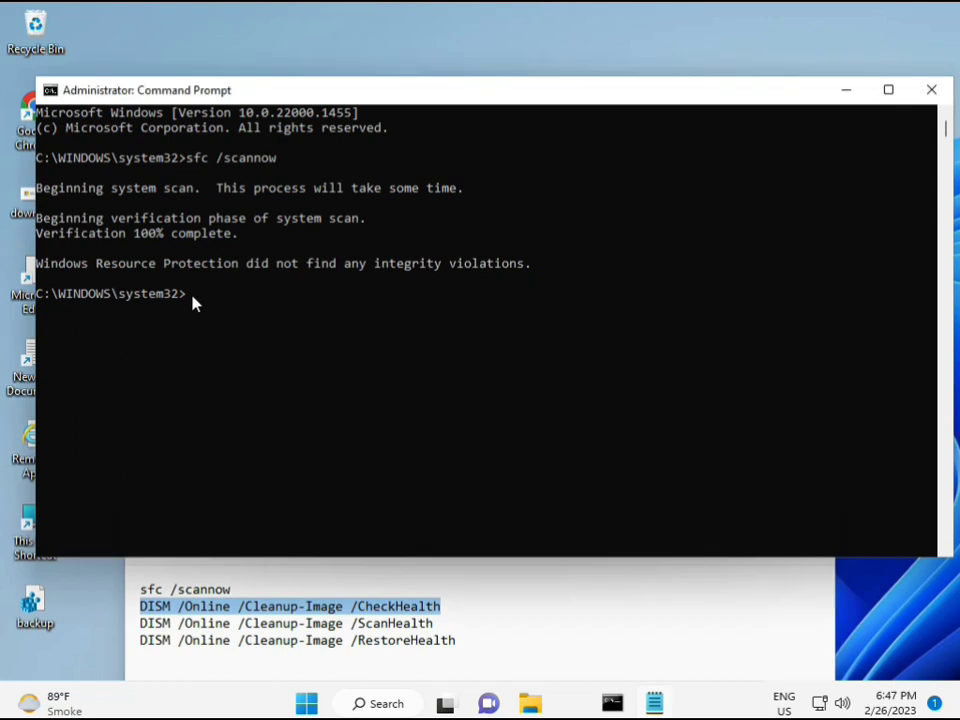
right_click(77, 93)
mouse_move(163, 234)
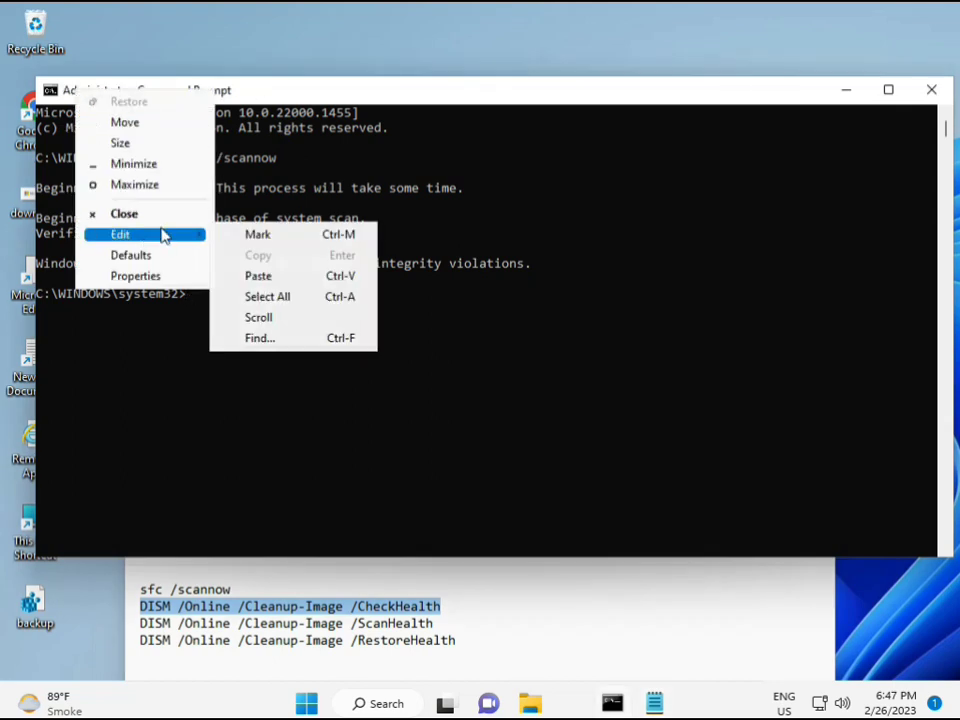
click(257, 275)
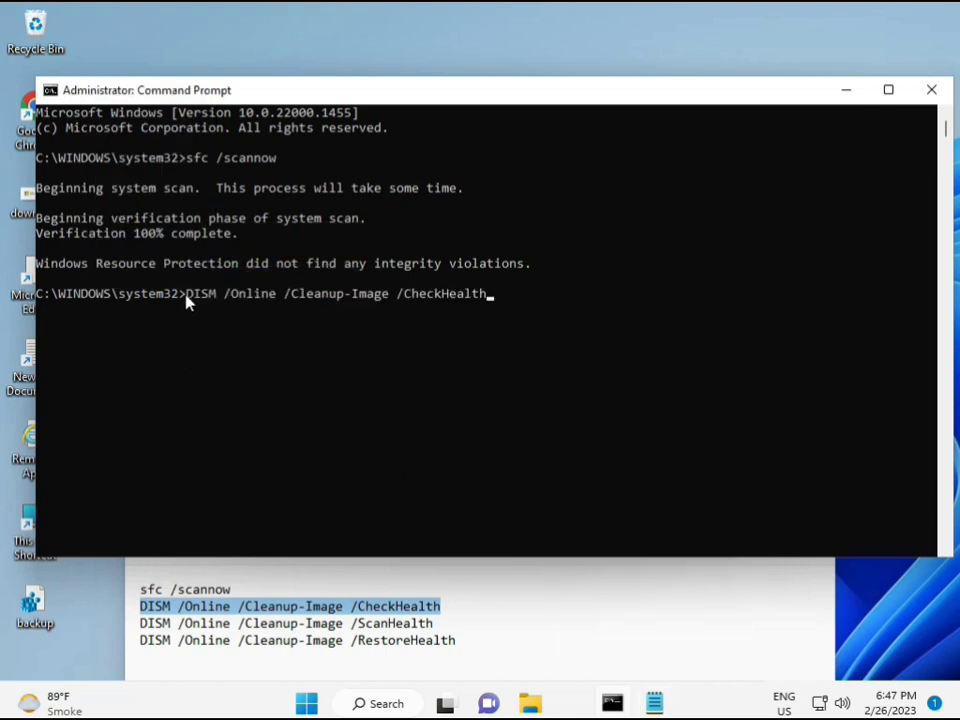
click(189, 300)
click(198, 314)
key(Return)
key(Return)
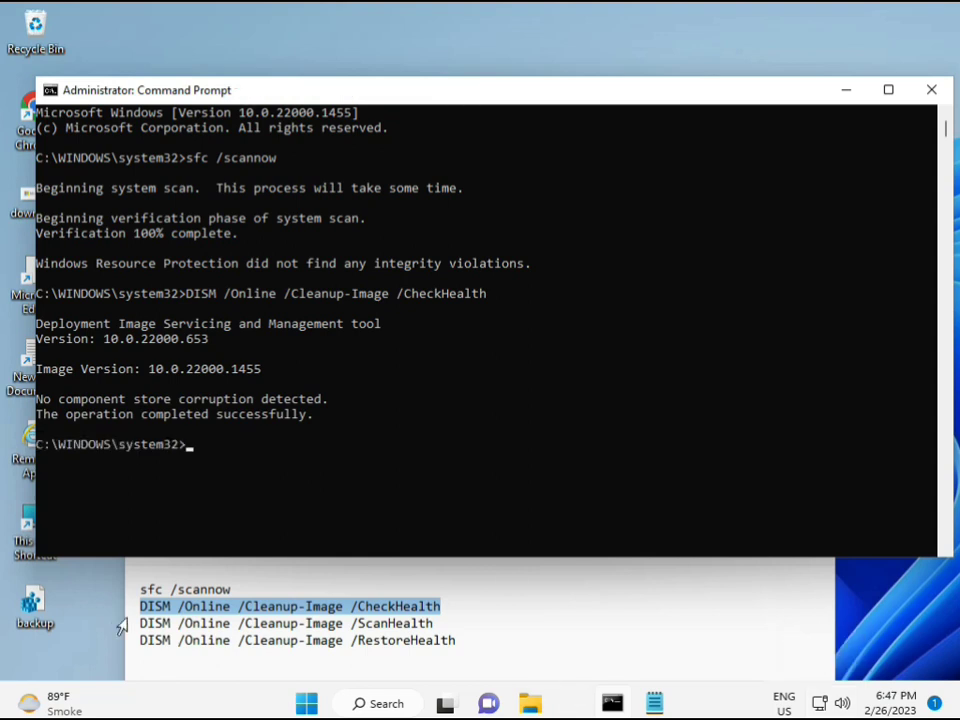
- Copy the command DISM /Online /Cleanup-Image /ScanHealth from the Notepad document
drag(141, 624, 454, 624)
right_click(422, 632)
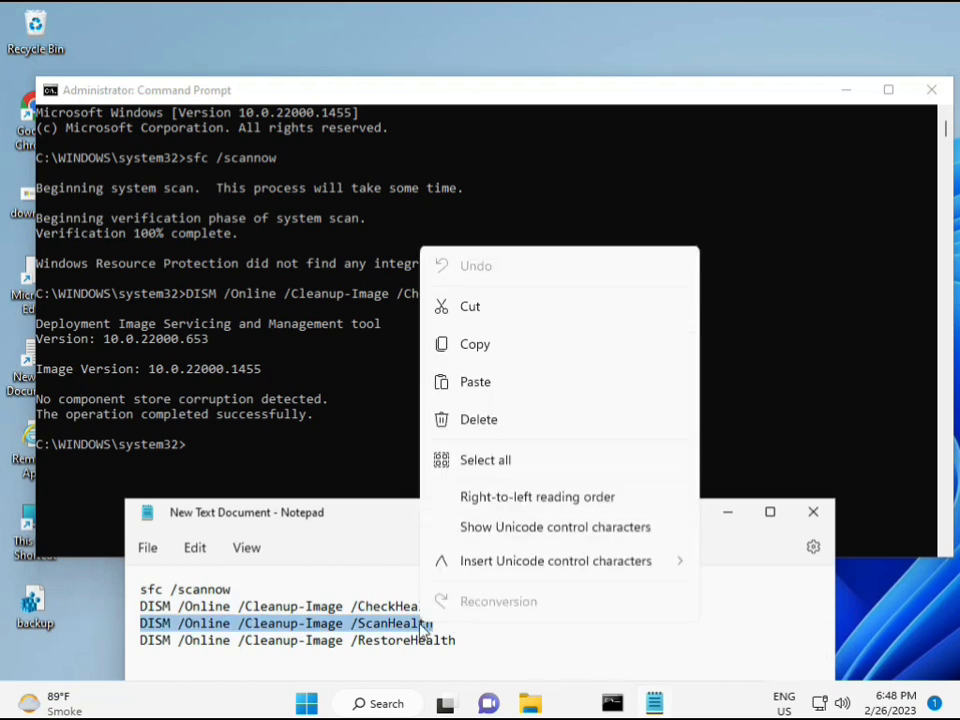
click(466, 350)
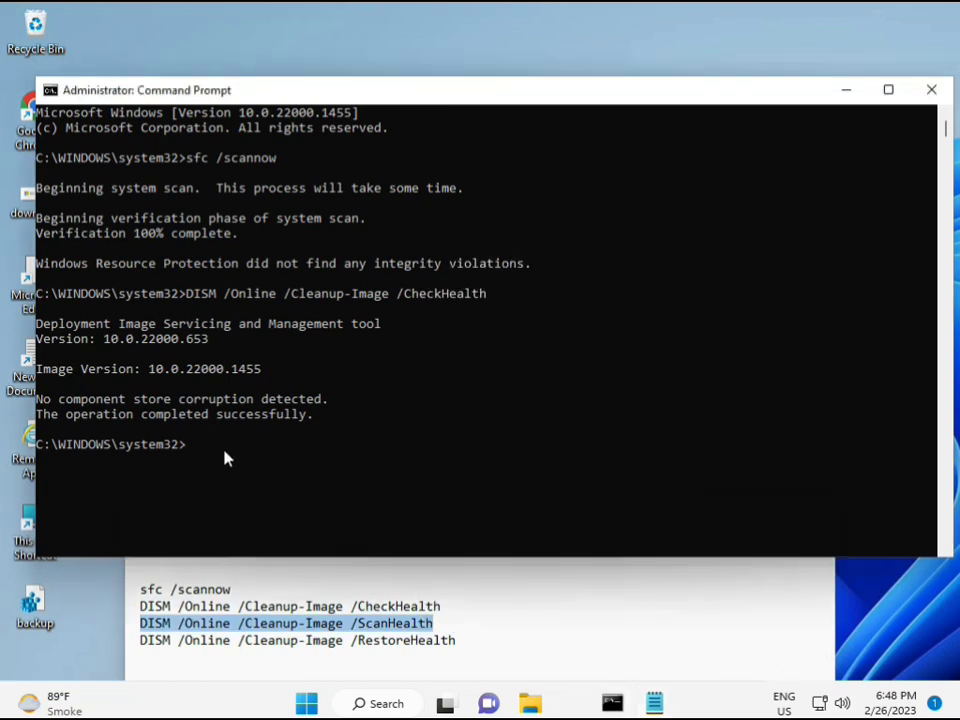